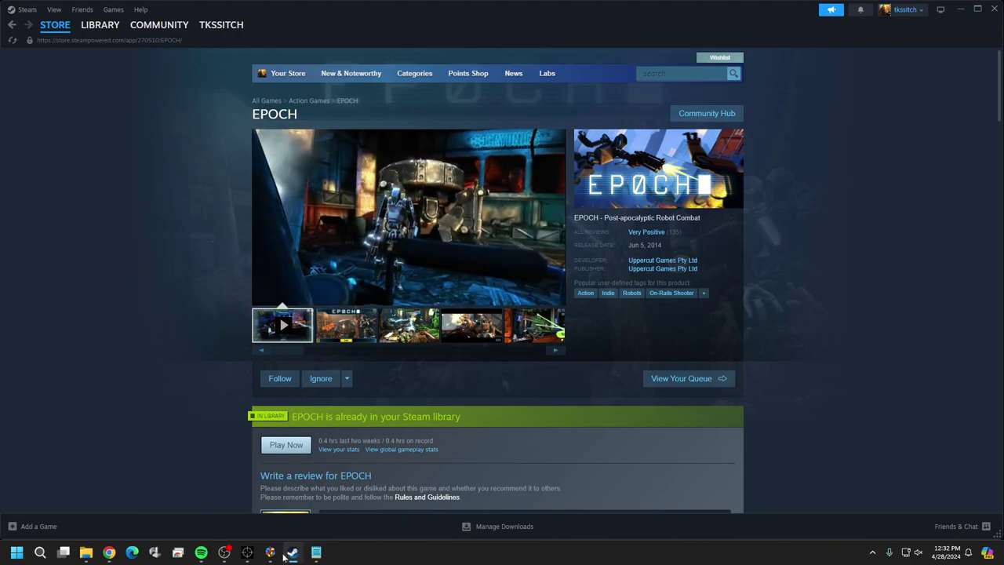
# Show EPOCH's Steam store page, which confirms the game is already in the library.
pyautogui.moveTo(293, 552)
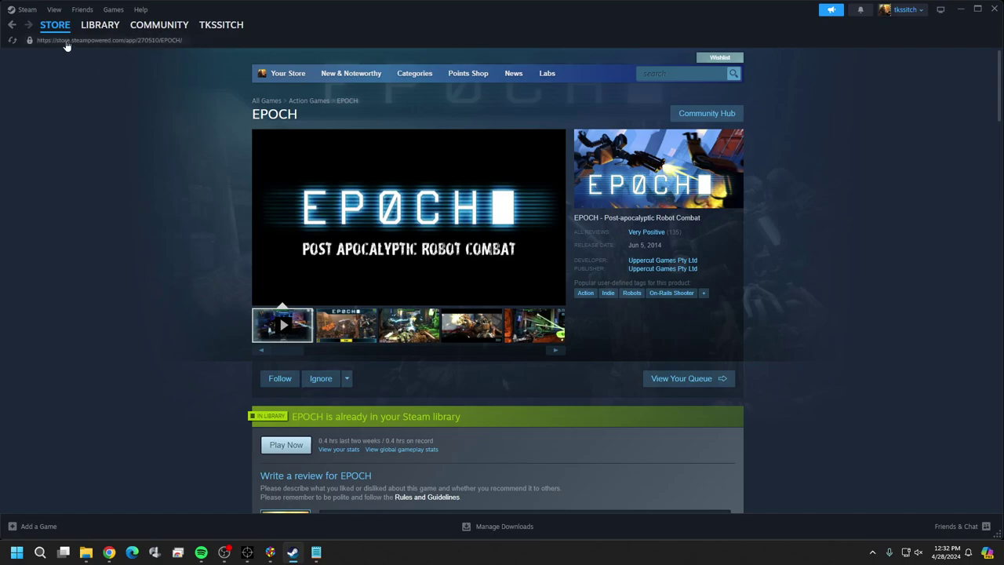
# Note EPOCH's app ID 270510 from the store URL and switch to LaunchBox.
pyautogui.moveTo(67, 33)
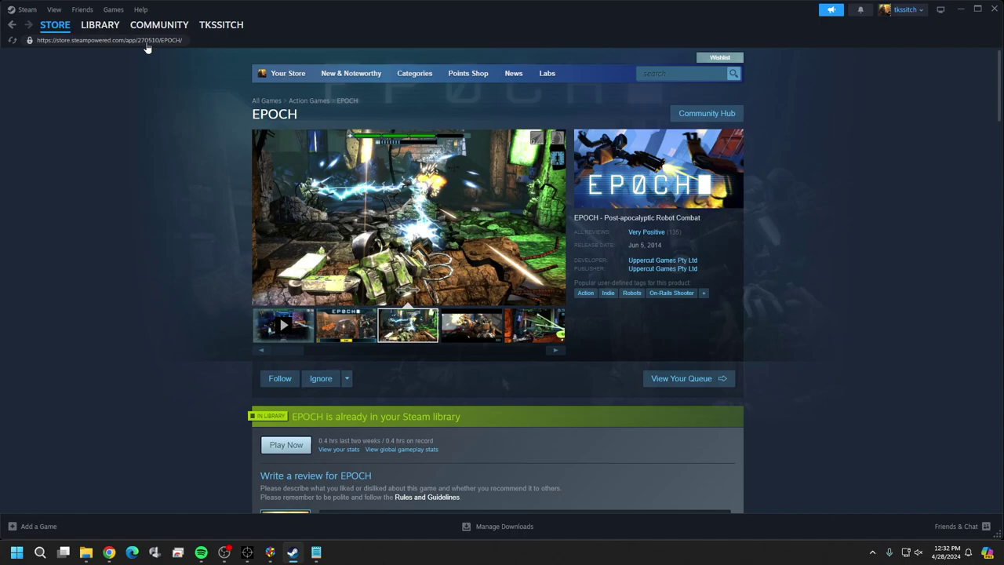
pyautogui.hotkey('alt', 'Tab')
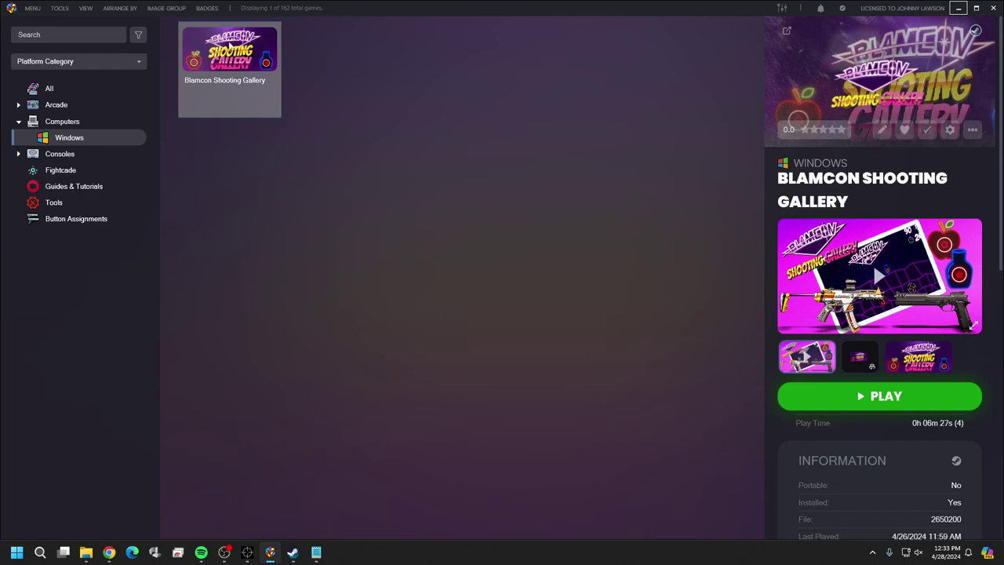
# Title the game entry epoch and search metadata, first with the Windows platform, then without.
pyautogui.rightClick(306, 224)
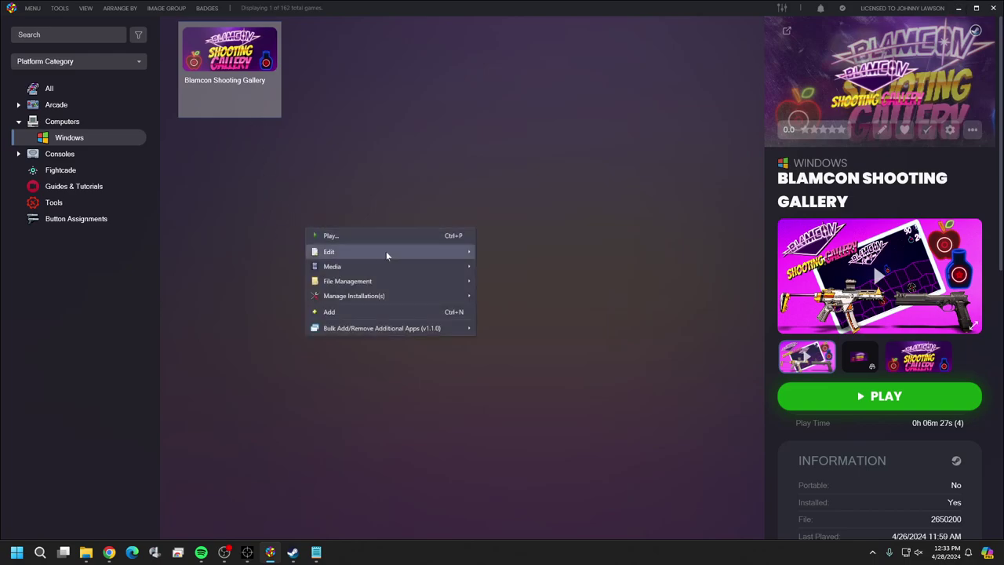
pyautogui.moveTo(386, 253)
pyautogui.click(521, 252)
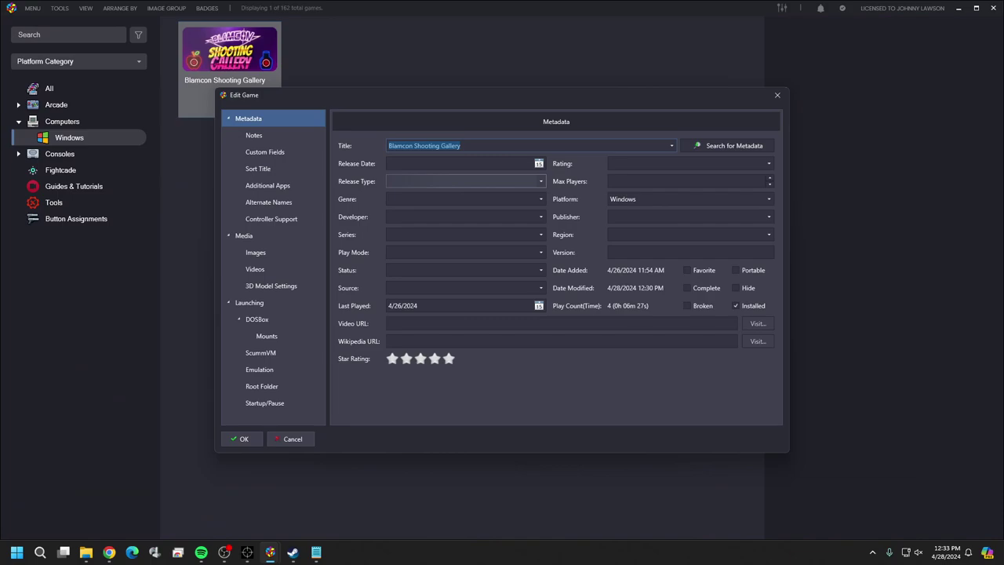
pyautogui.press('BackSpace')
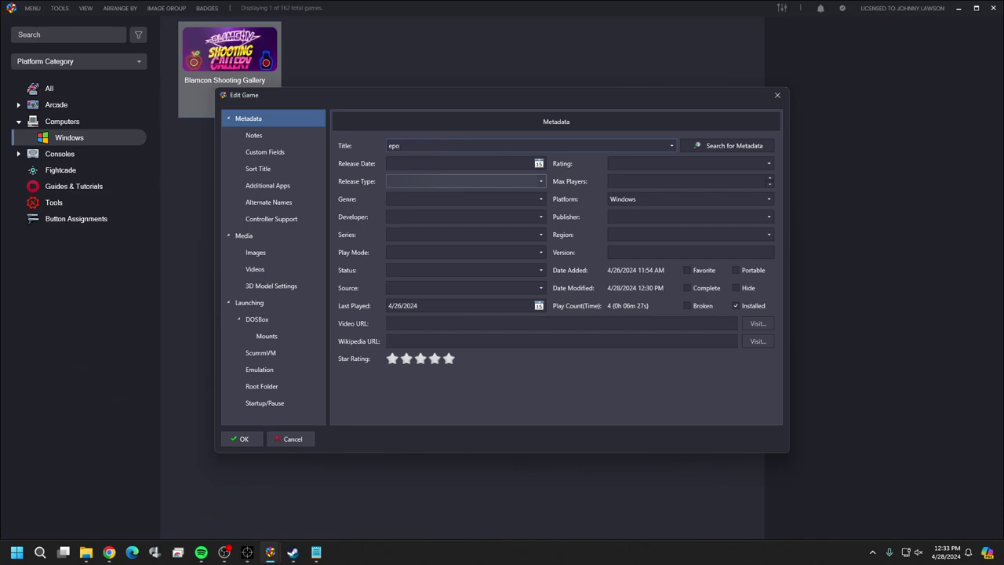
pyautogui.press('Return')
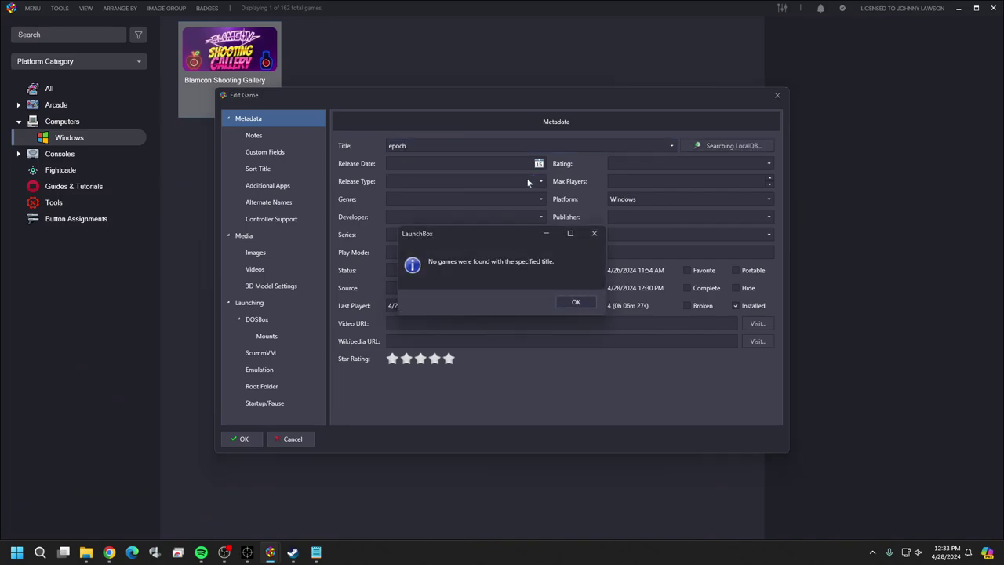
pyautogui.click(578, 302)
pyautogui.press('BackSpace')
pyautogui.click(710, 145)
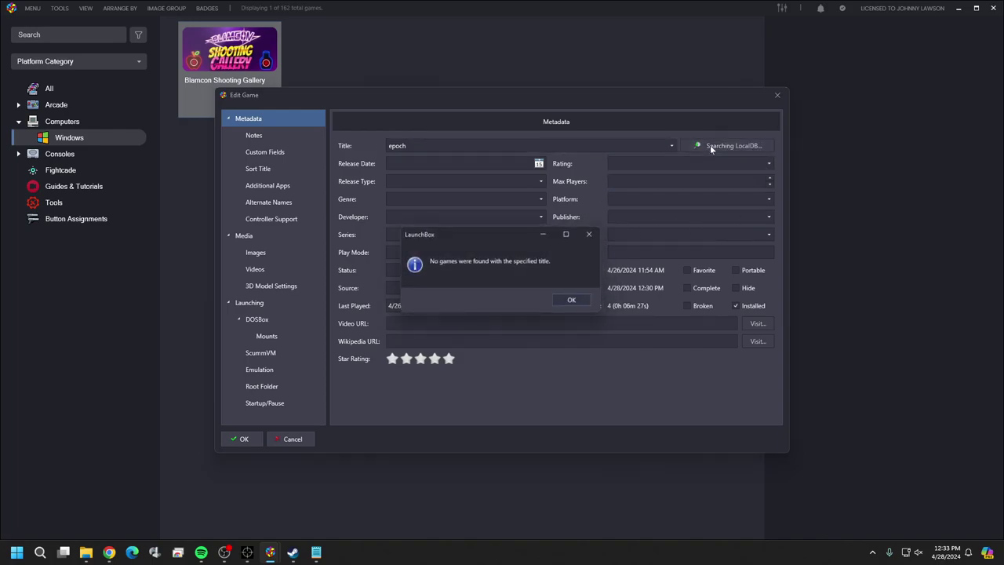
# Fill the entry from the LaunchBox DB result EPOCH: Post-Apocalyptic Robot Combat (Windows).
pyautogui.click(570, 301)
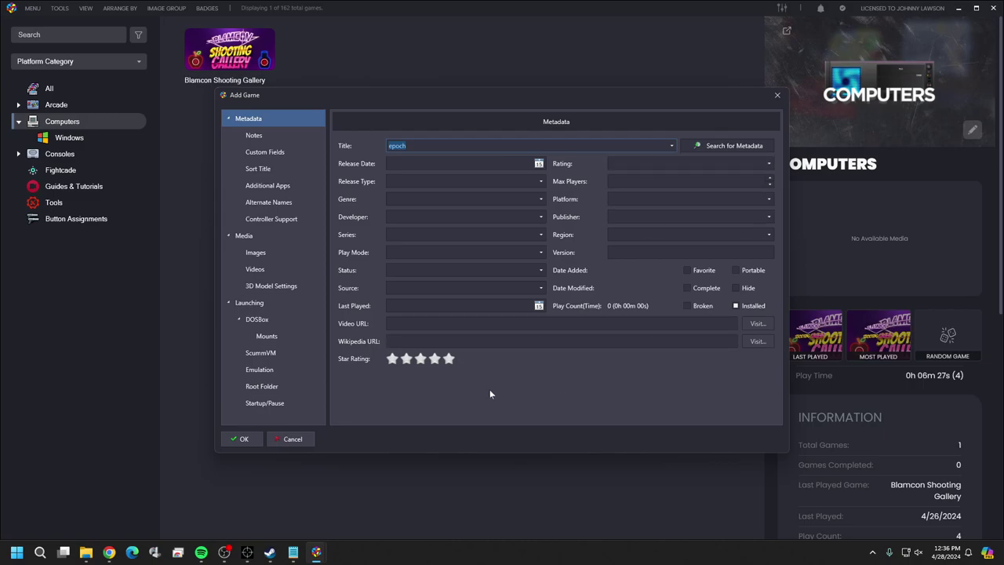
pyautogui.click(753, 145)
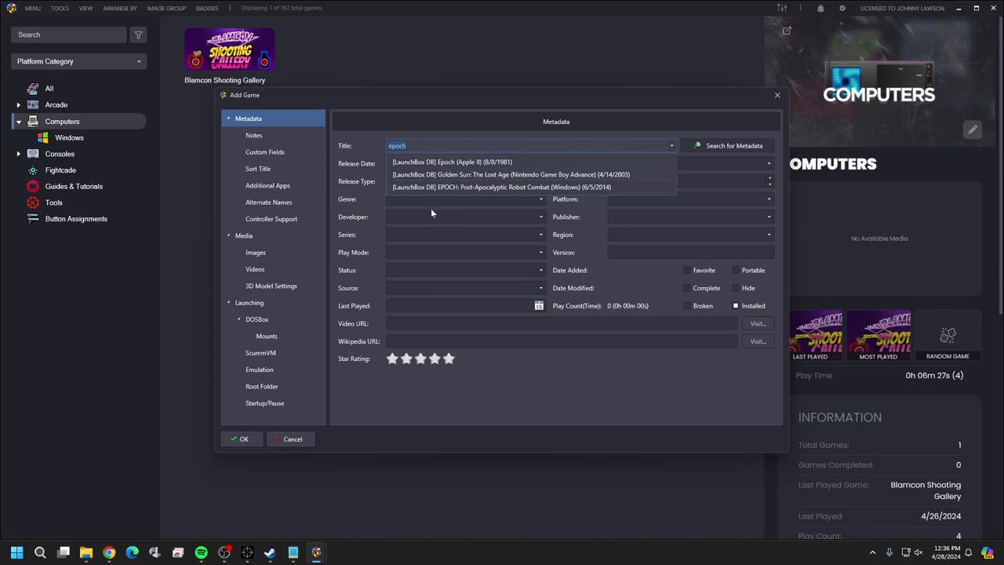
pyautogui.click(475, 188)
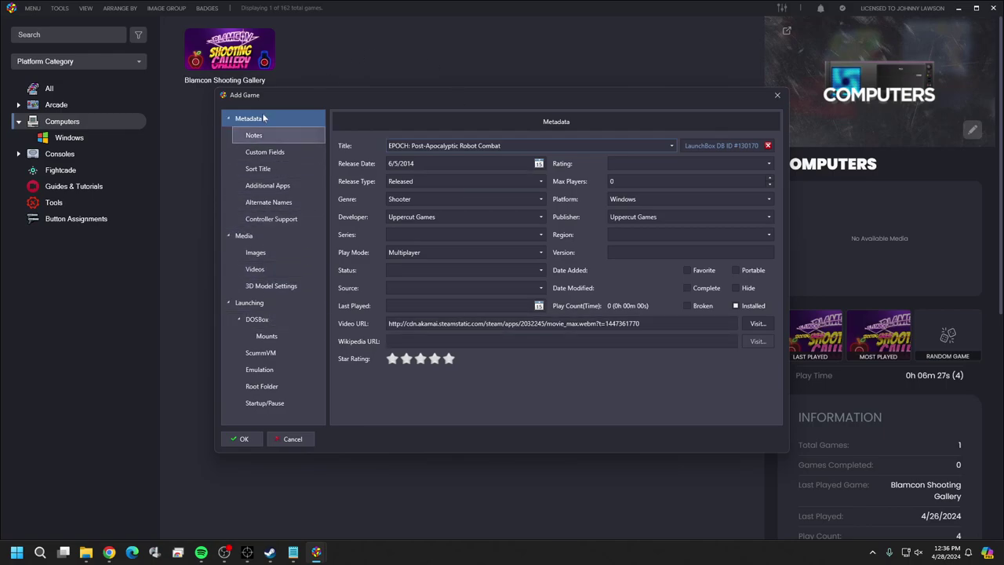
# Download EPOCH's banner, box front and clear logo images from the LaunchBox database.
pyautogui.click(285, 237)
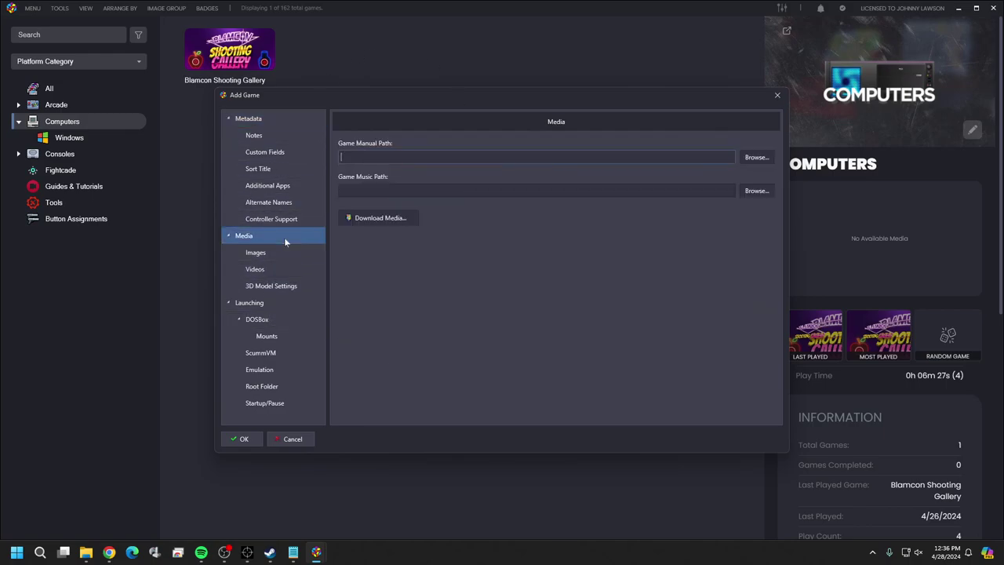
pyautogui.click(374, 220)
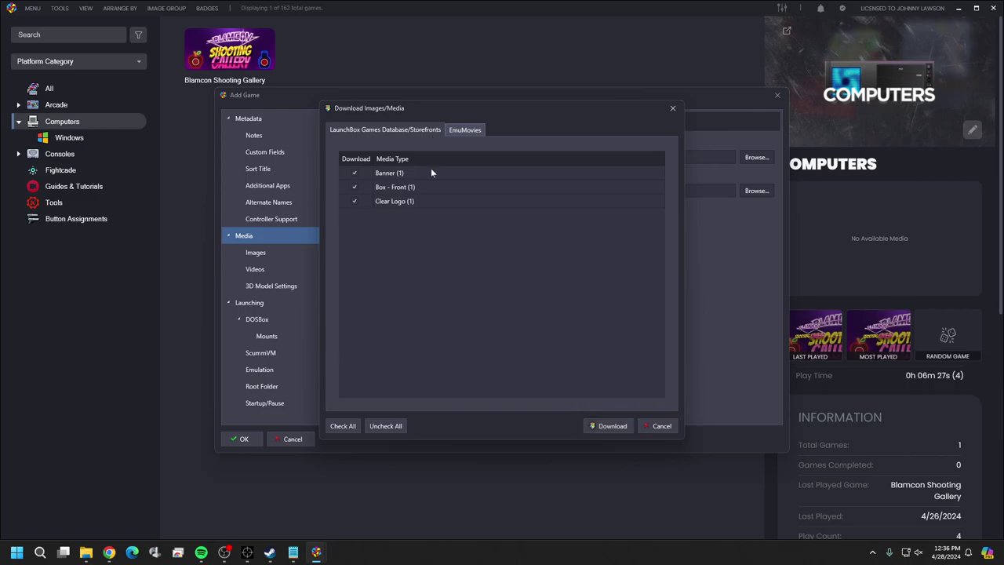
pyautogui.click(467, 132)
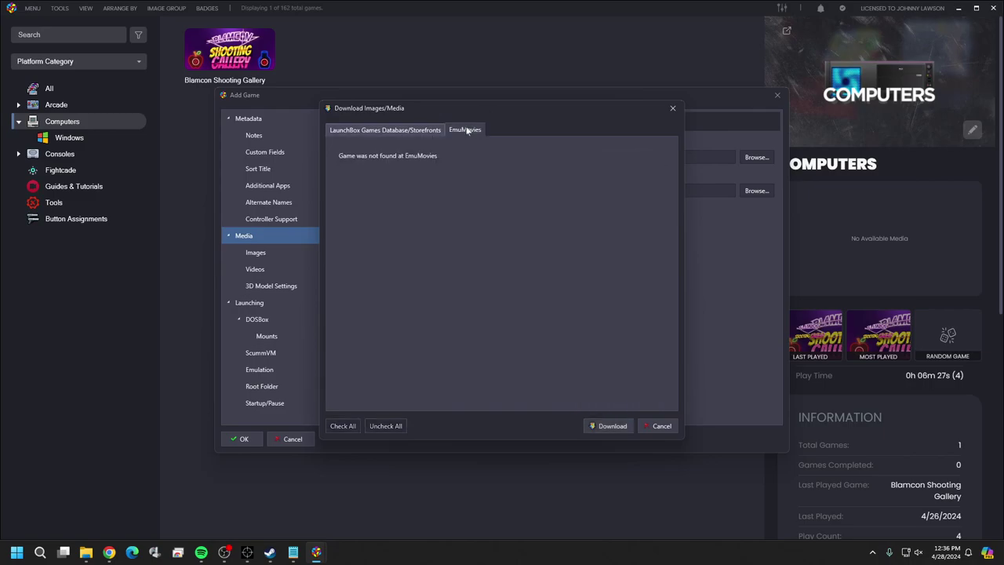
pyautogui.click(414, 133)
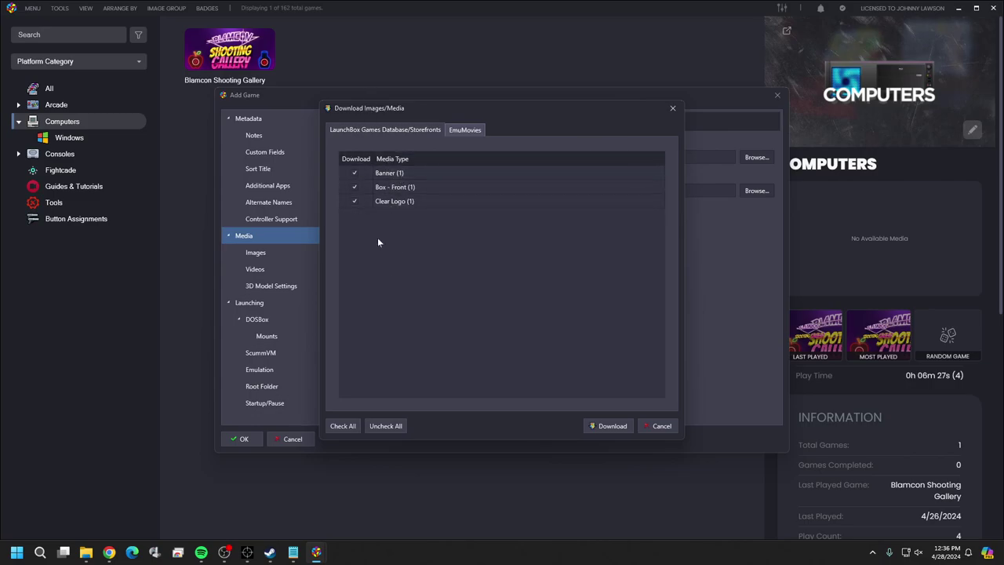
pyautogui.click(616, 425)
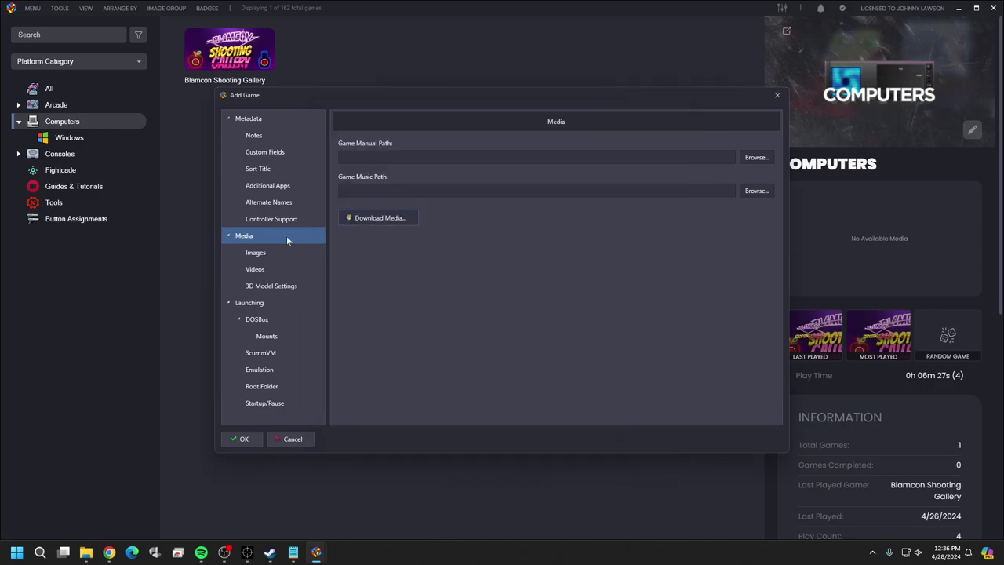
# Page through the three downloaded images and return to the banner.
pyautogui.click(259, 253)
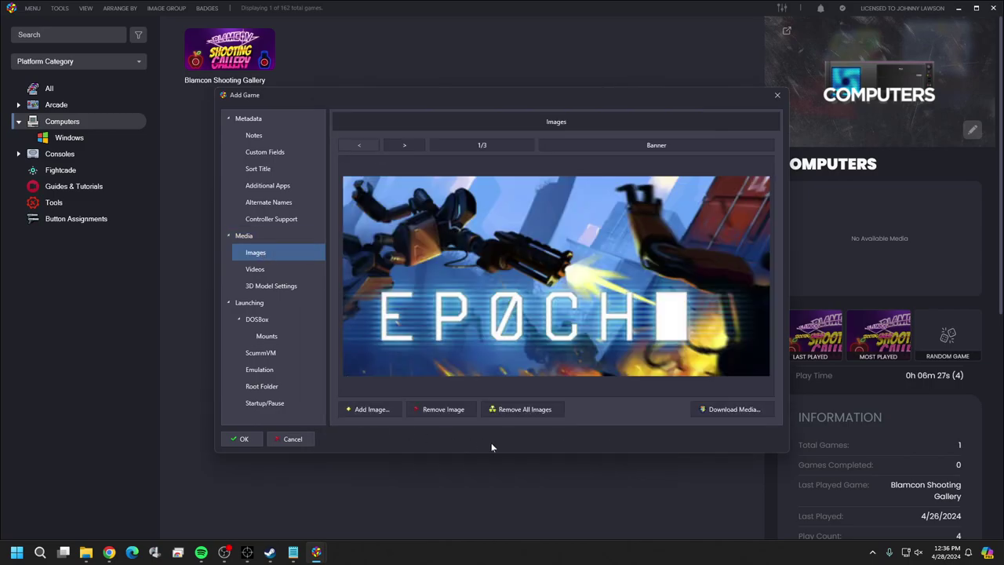
pyautogui.click(405, 145)
pyautogui.click(405, 146)
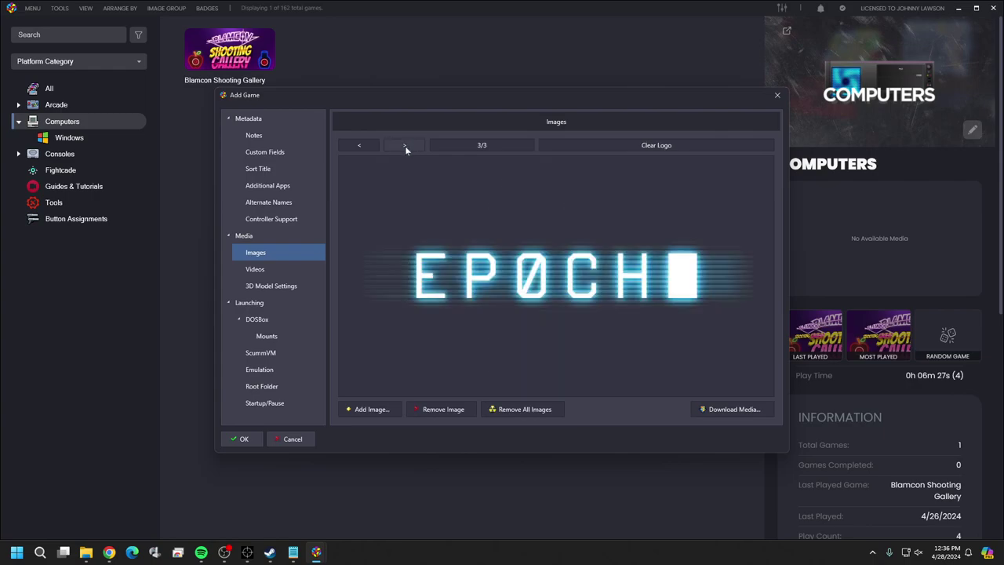
pyautogui.click(361, 146)
pyautogui.click(361, 146)
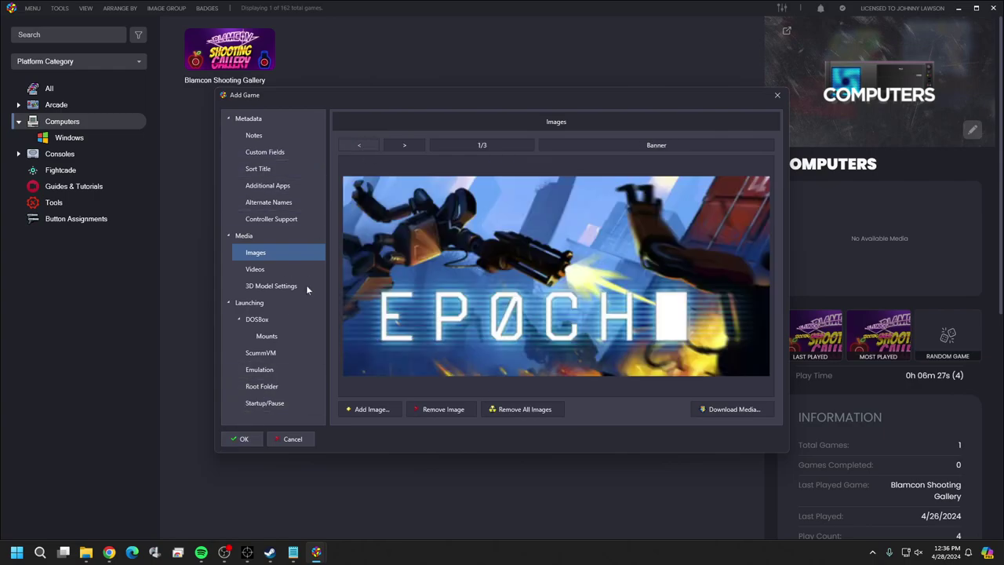
pyautogui.click(286, 305)
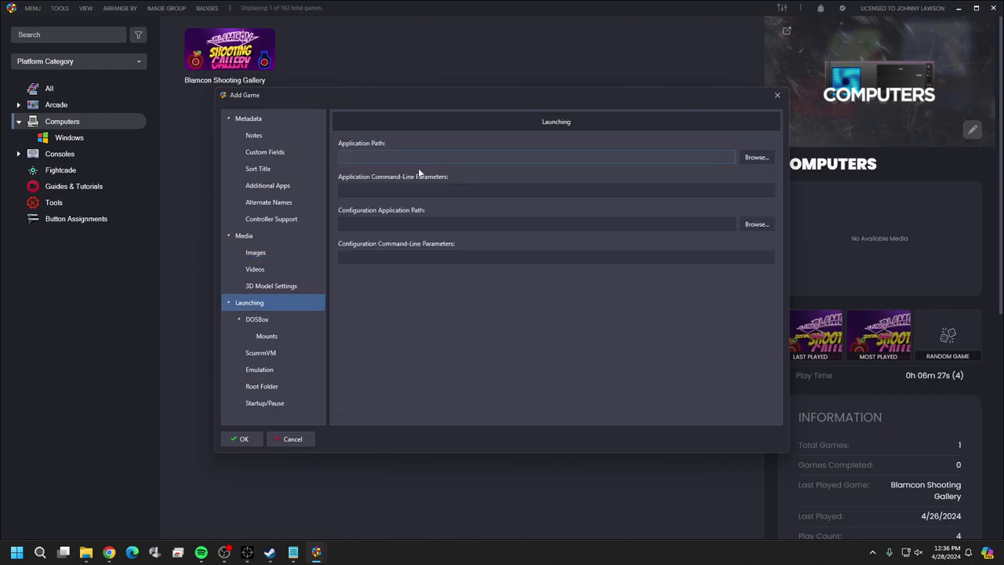
# Set EPOCH's Application Path to steam://rungameid/270510 so it launches through Steam.
pyautogui.click(755, 158)
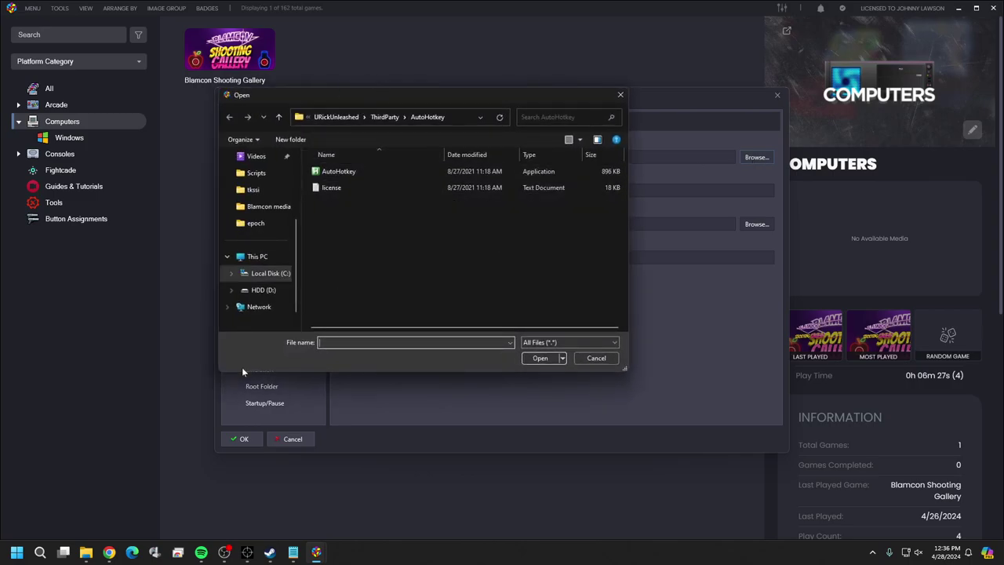
pyautogui.click(590, 363)
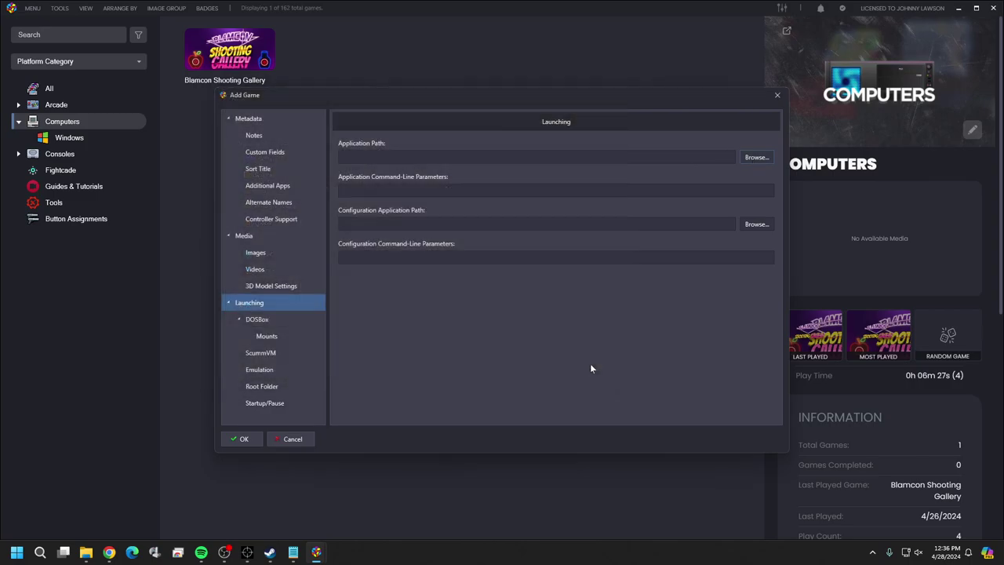
pyautogui.click(291, 439)
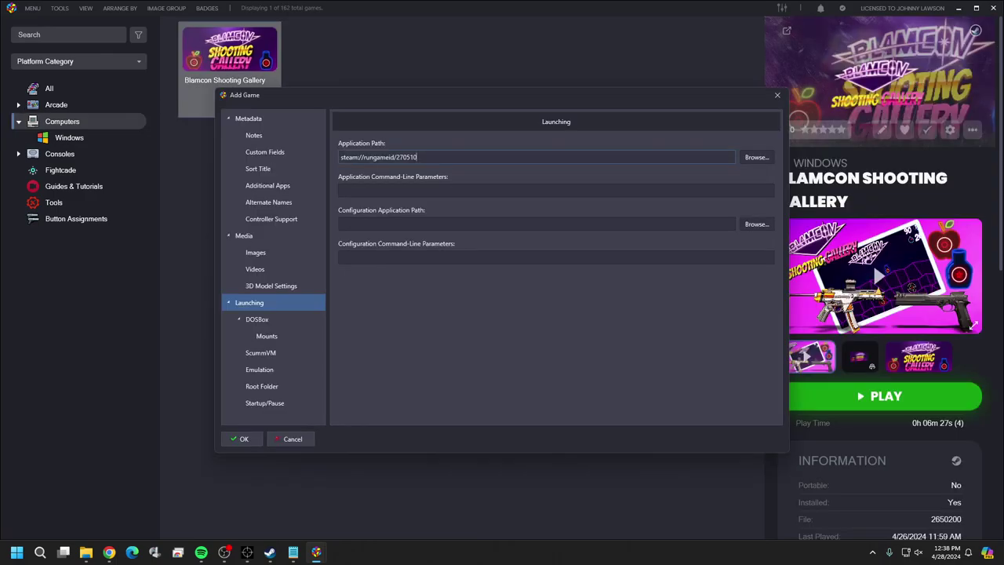
pyautogui.press('Tab')
pyautogui.press('Tab')
pyautogui.click(452, 342)
pyautogui.hotkey('shift', 'Tab')
pyautogui.hotkey('shift', 'Tab')
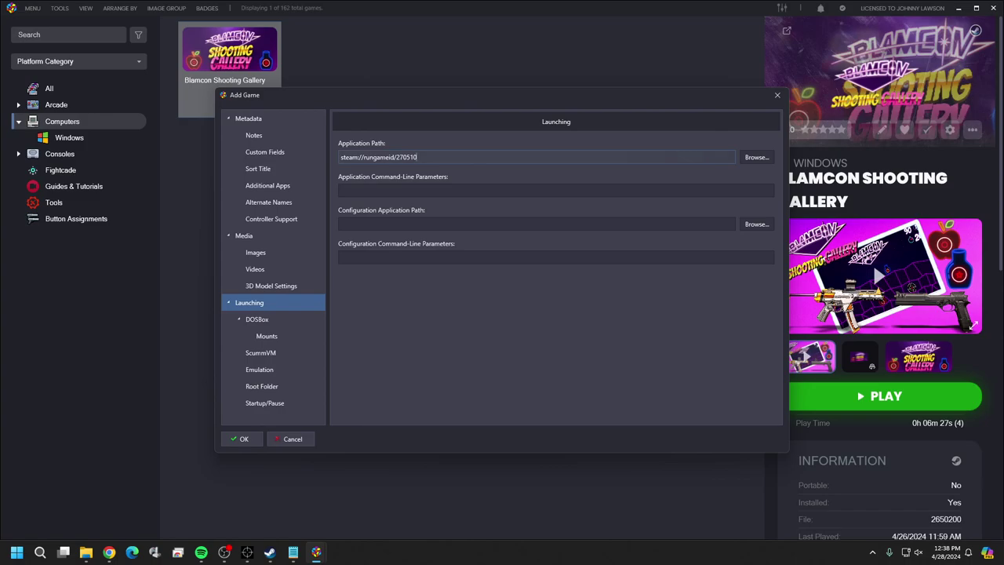
pyautogui.moveTo(340, 156); pyautogui.dragTo(416, 159)
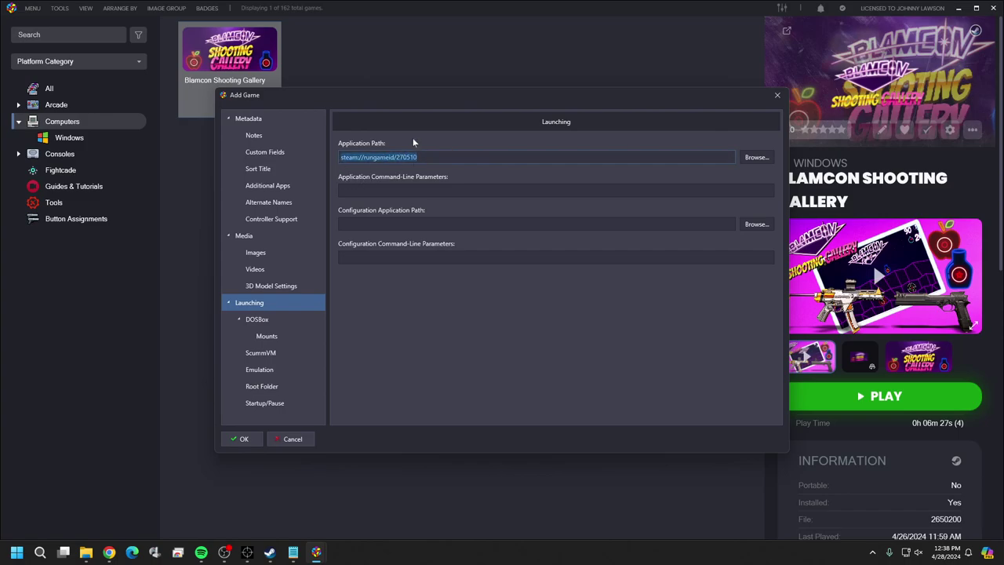
pyautogui.click(364, 166)
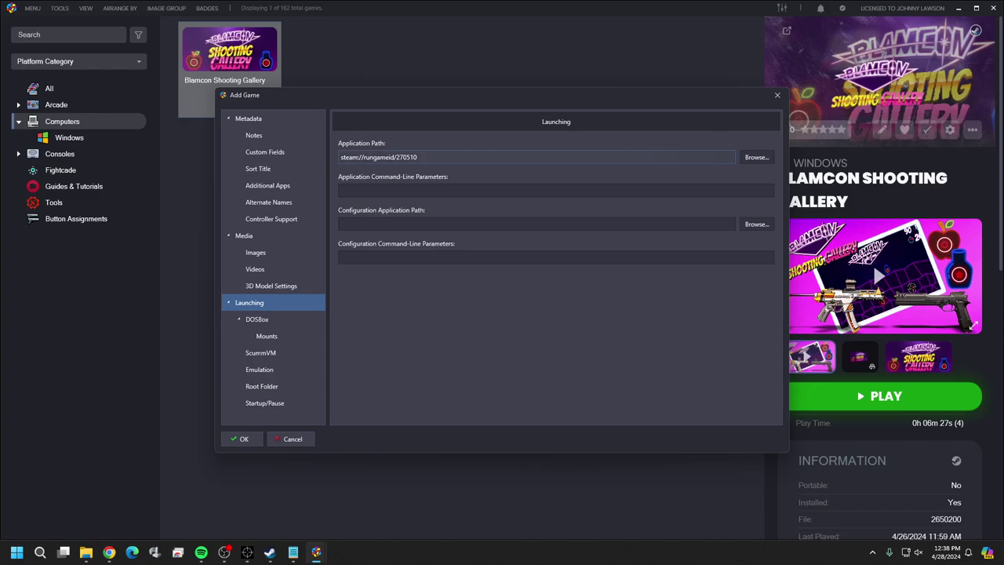
# Change the first downloaded EPOCH image's type from banner to Fanart - Background.
pyautogui.click(280, 252)
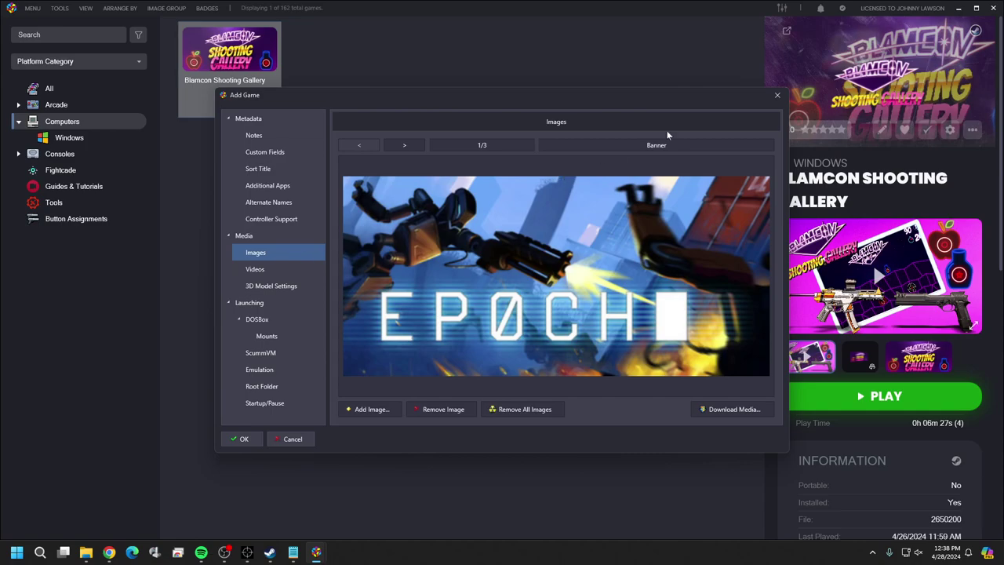
pyautogui.click(419, 147)
pyautogui.click(404, 145)
pyautogui.click(362, 147)
pyautogui.click(362, 148)
pyautogui.click(603, 144)
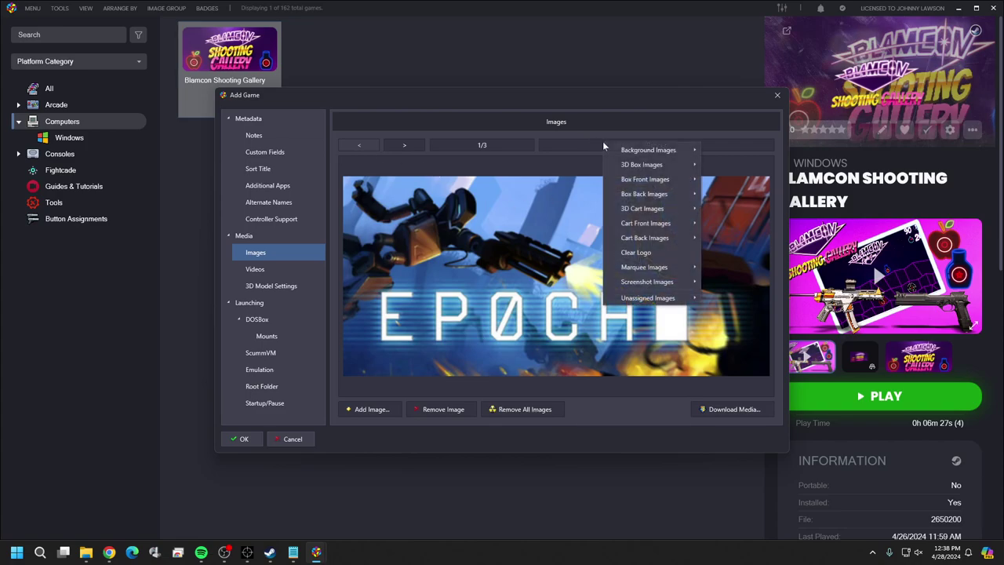
pyautogui.moveTo(687, 153)
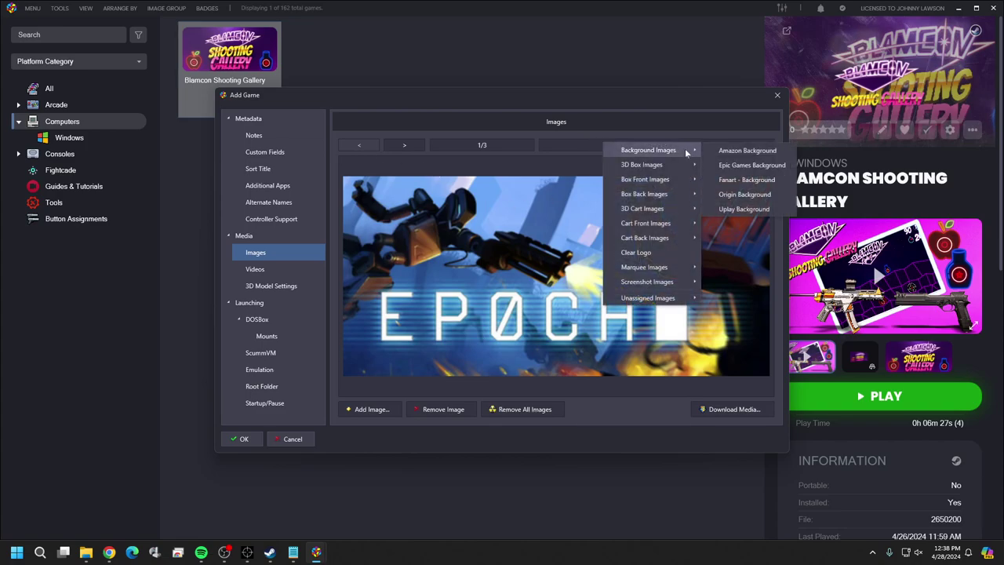
pyautogui.click(755, 181)
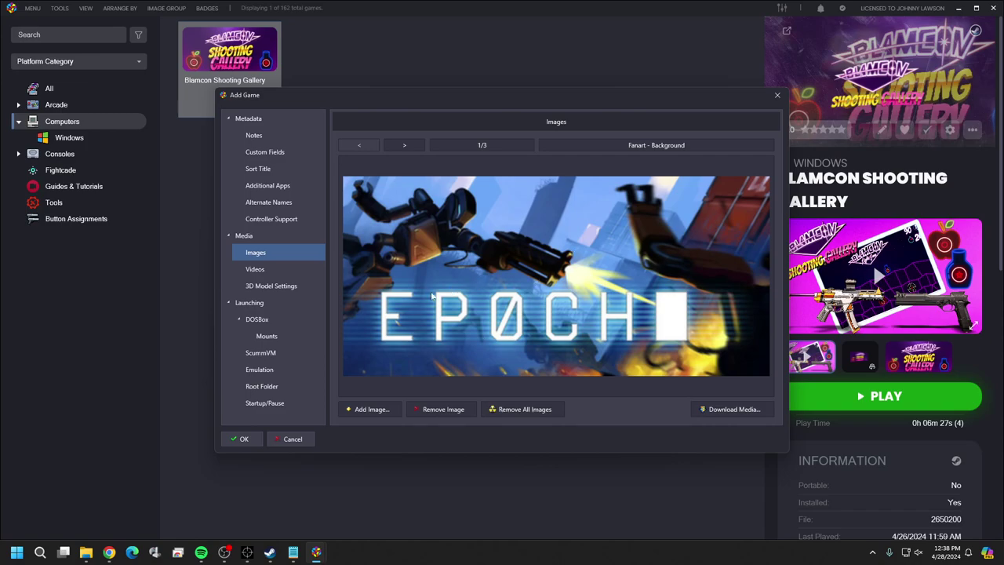
pyautogui.click(272, 270)
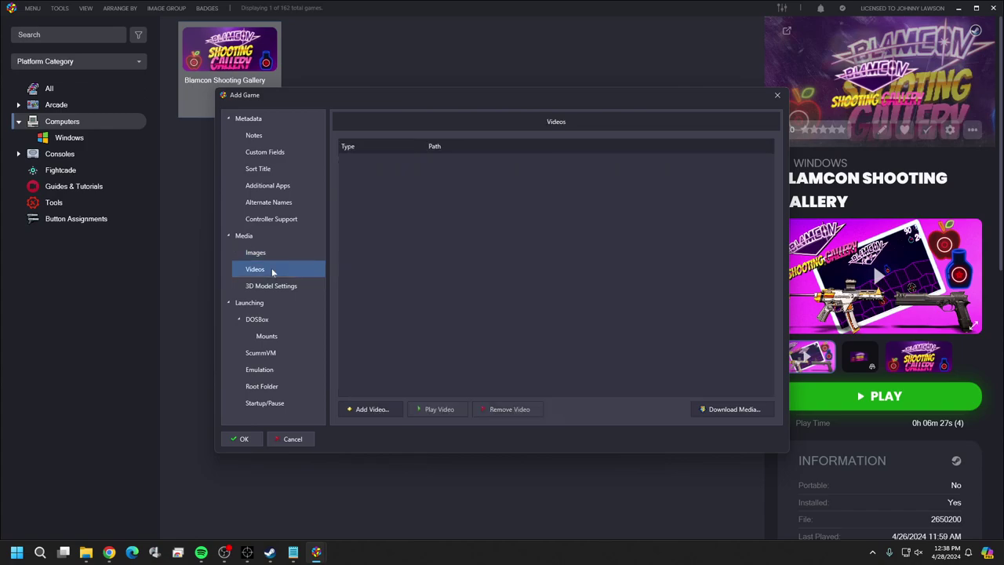
pyautogui.click(373, 409)
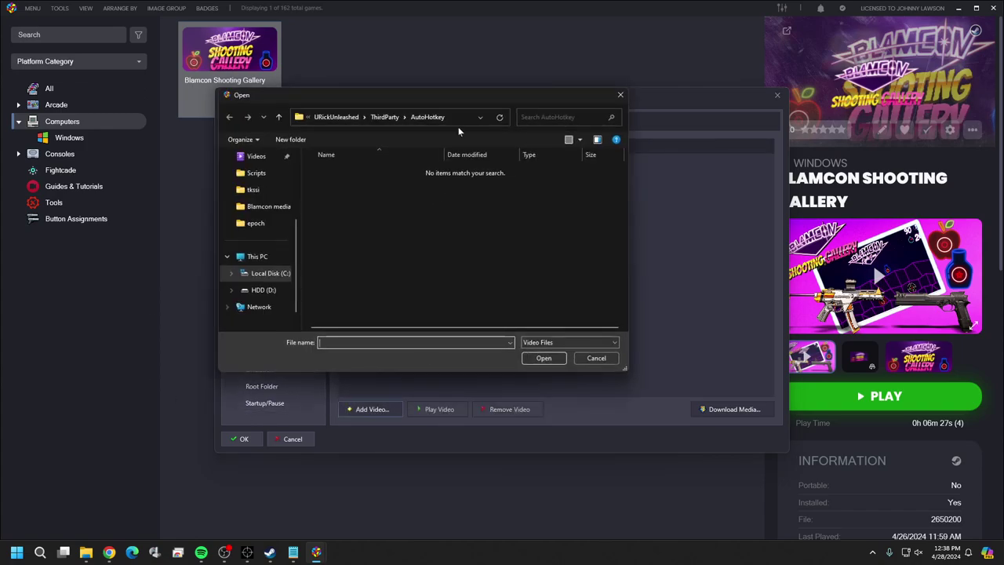
pyautogui.moveTo(461, 99); pyautogui.dragTo(578, 127)
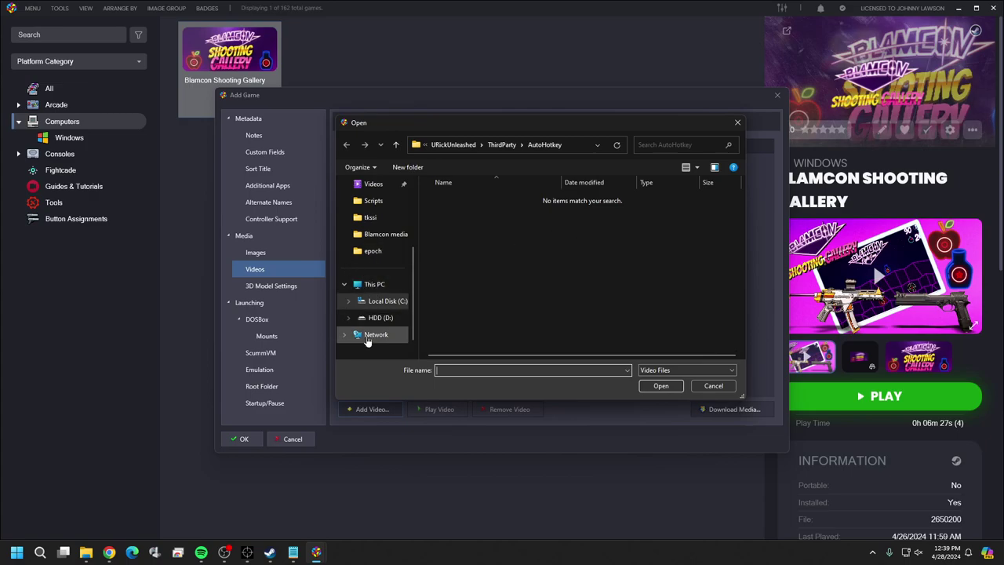
pyautogui.scroll(2, 367, 342)
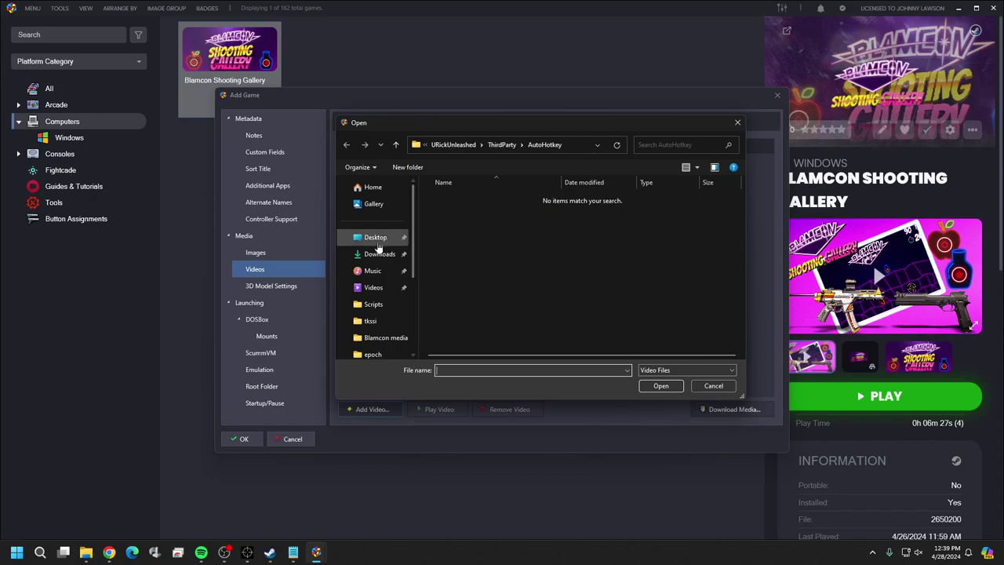
pyautogui.scroll(-3, 375, 246)
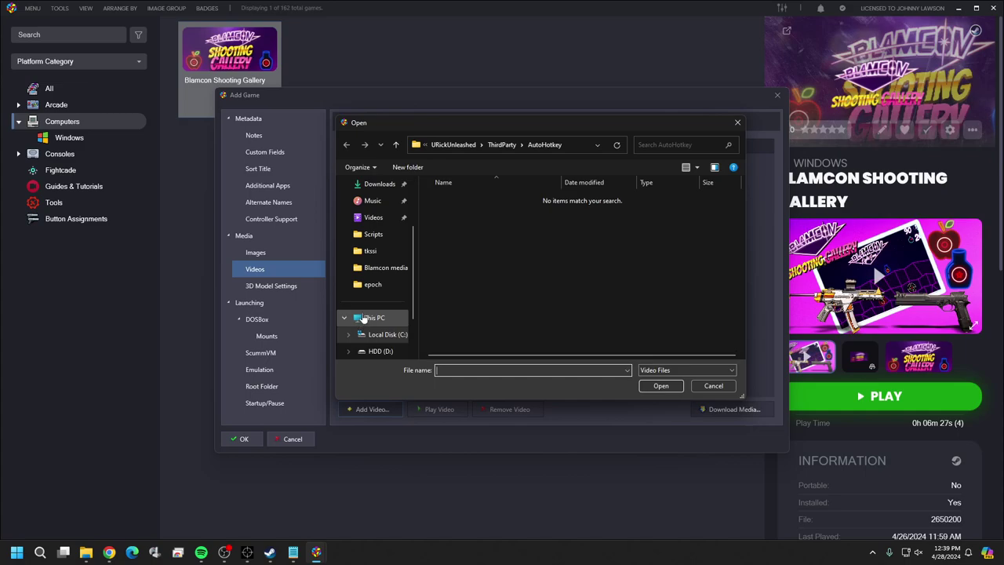
pyautogui.scroll(1, 374, 299)
pyautogui.click(373, 317)
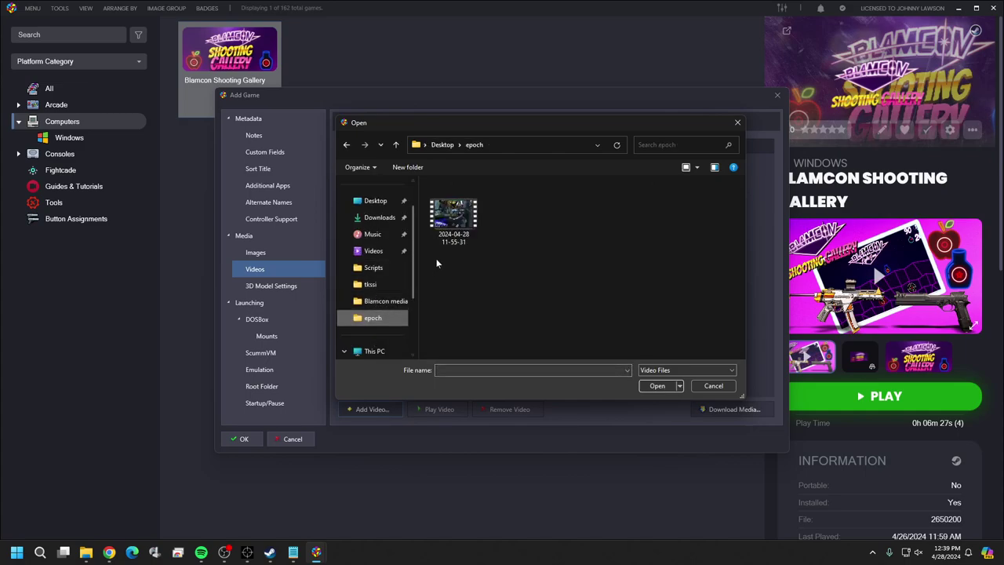
pyautogui.click(455, 216)
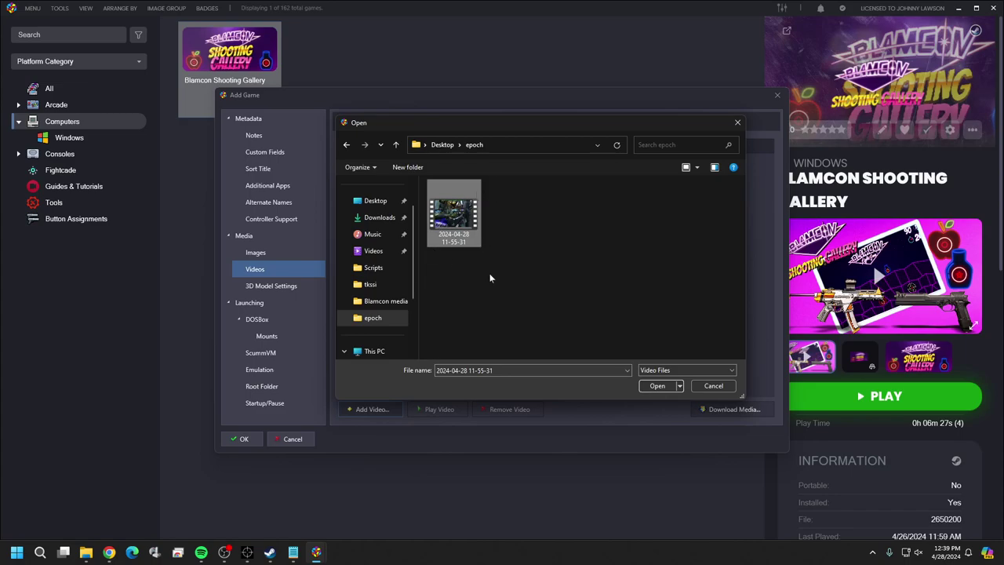
pyautogui.click(656, 386)
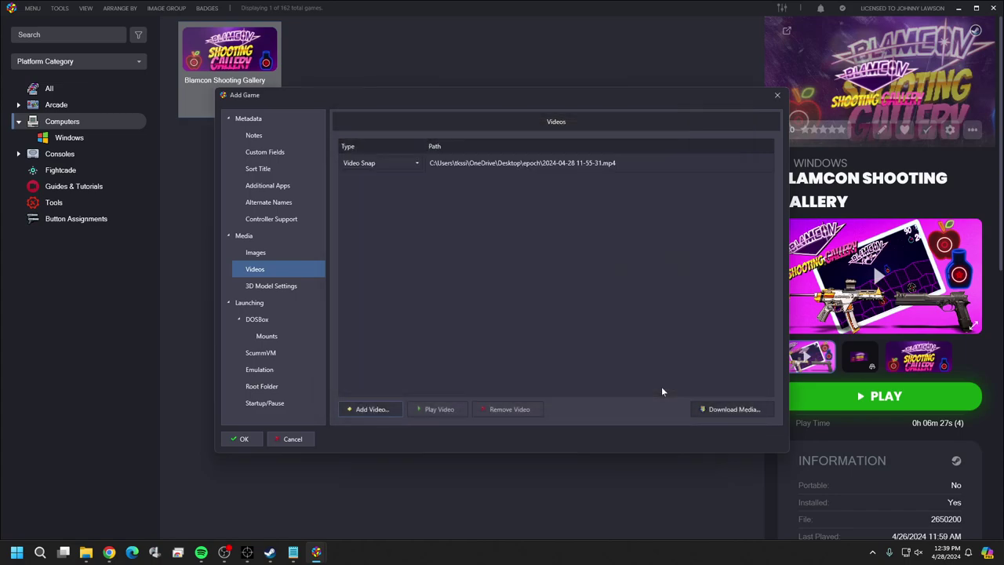
# Set the video's type to Theme Video and save the new EPOCH game.
pyautogui.click(418, 163)
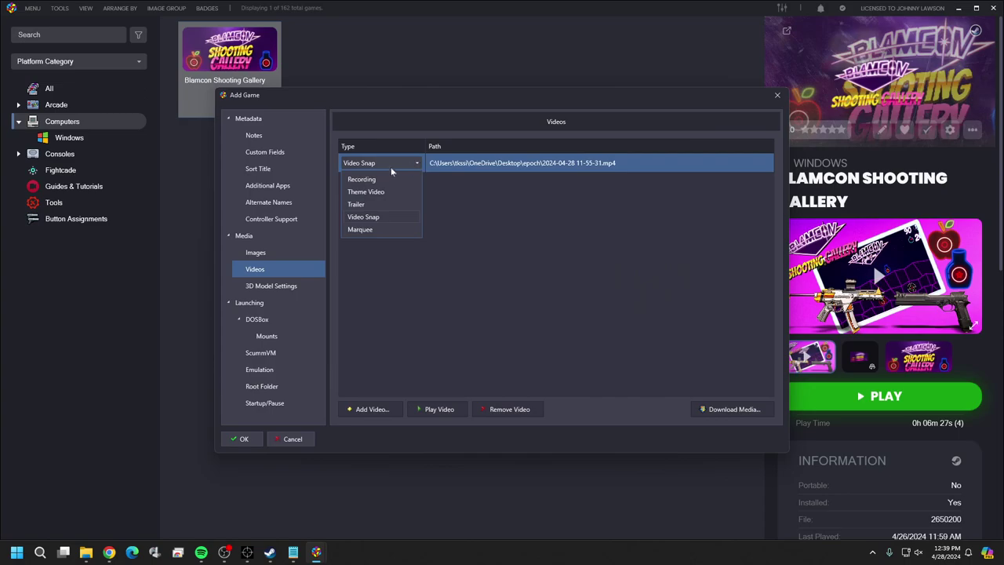
pyautogui.click(385, 193)
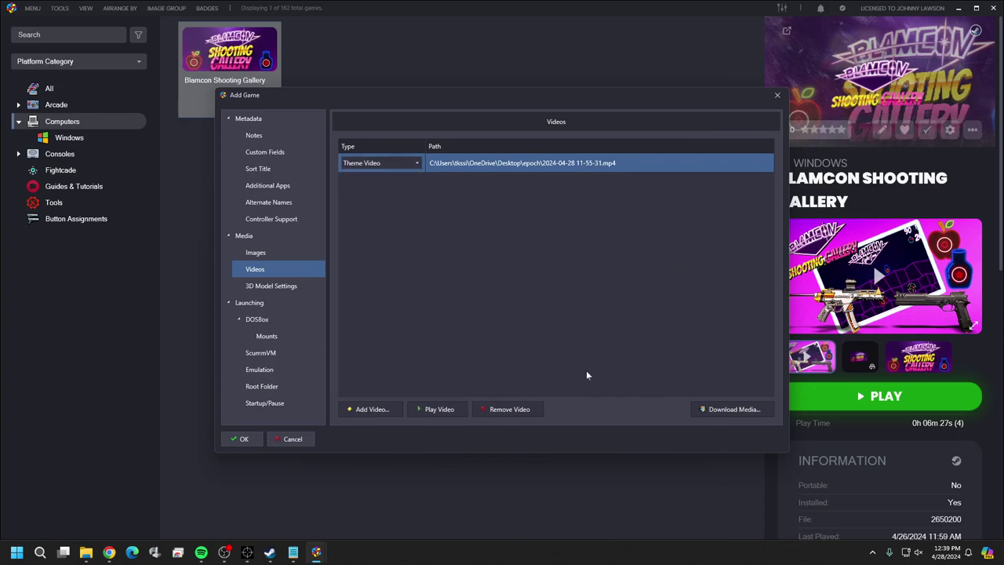
pyautogui.click(242, 441)
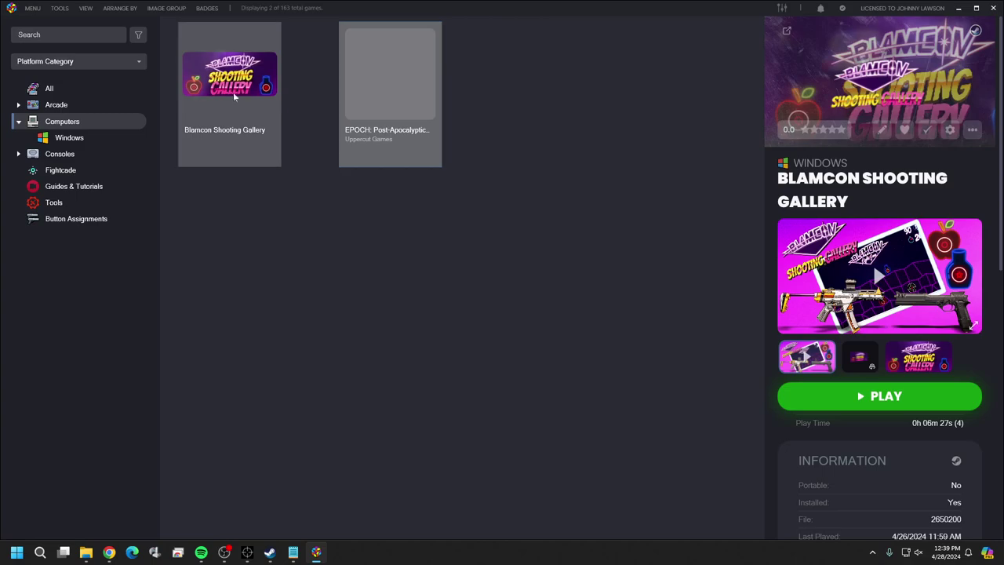
# Reopen EPOCH's Edit Metadata/Media dialog on its Images page, now listing 17 images.
pyautogui.click(396, 86)
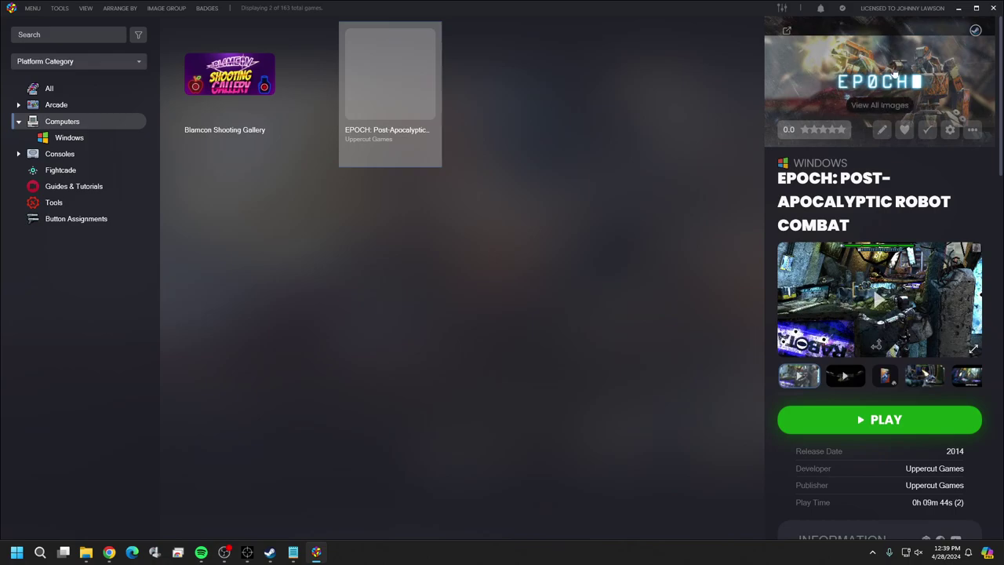
pyautogui.rightClick(372, 100)
pyautogui.moveTo(525, 130)
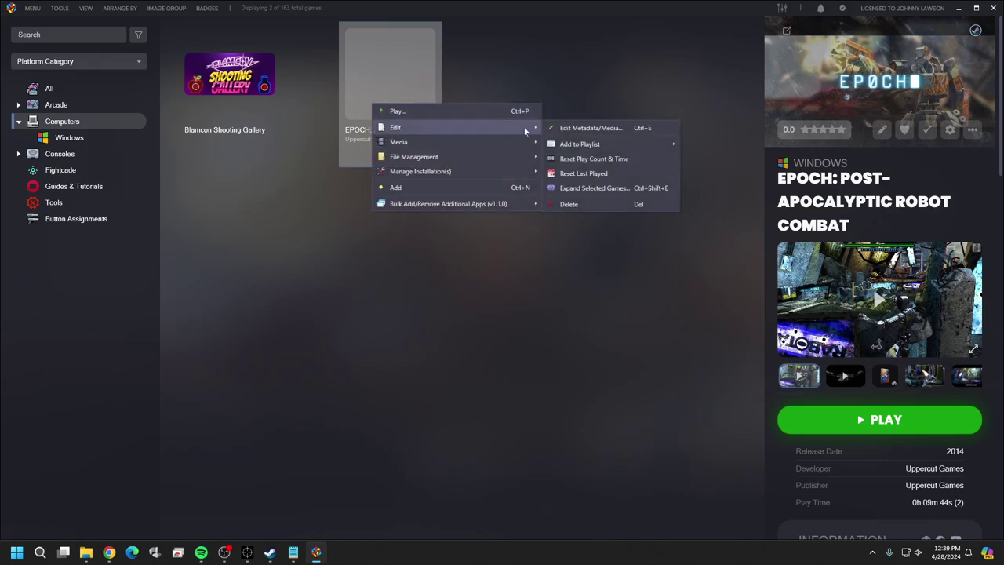
pyautogui.click(592, 128)
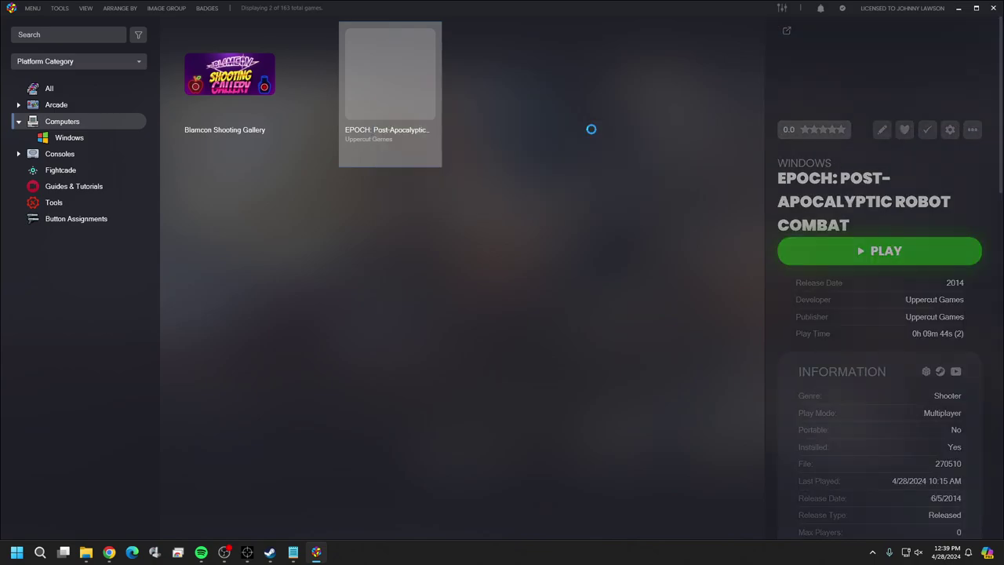
pyautogui.click(259, 253)
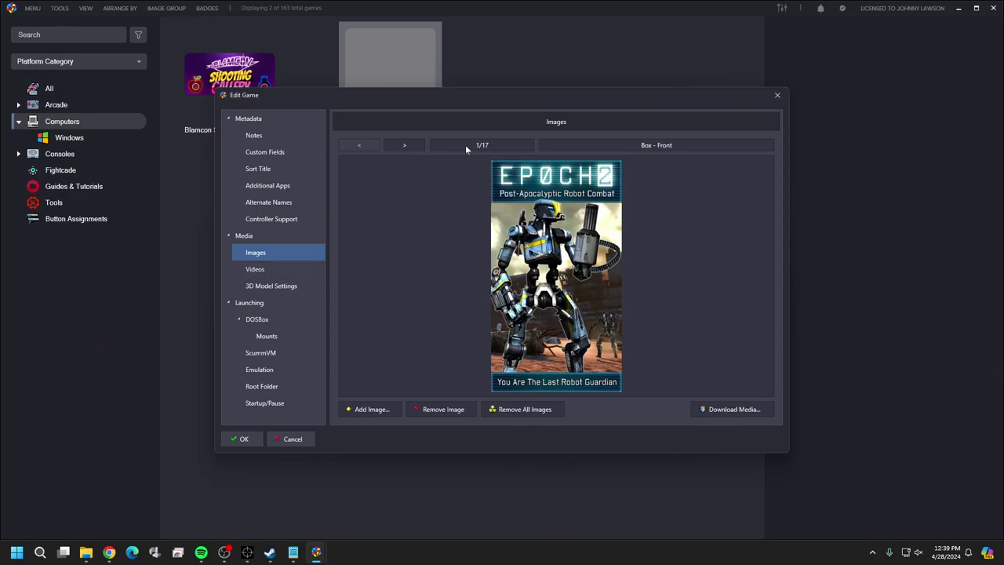
# Browse EPOCH's images forward and back between Box - Front and the Steam Poster.
pyautogui.click(404, 145)
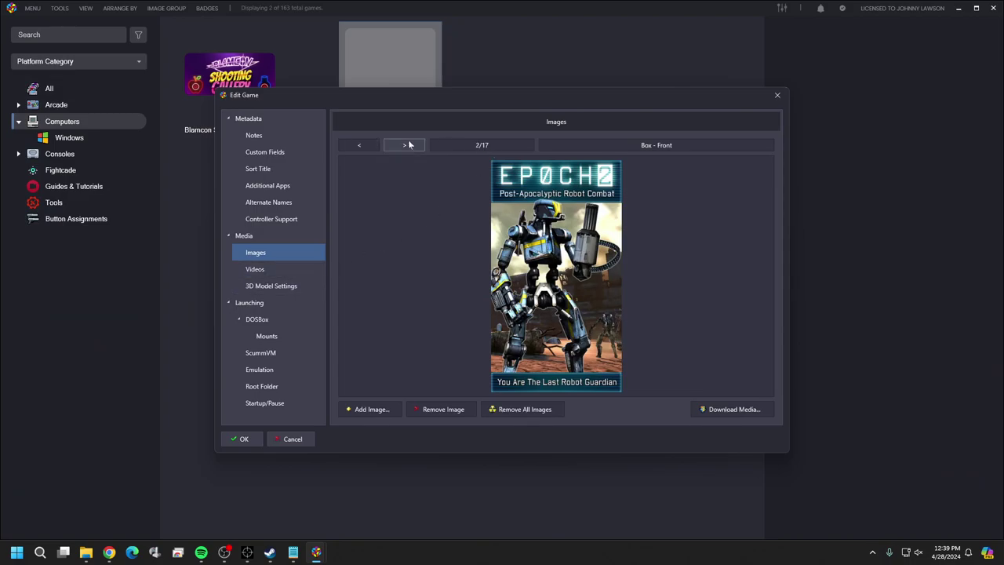
pyautogui.click(406, 145)
pyautogui.click(405, 145)
pyautogui.click(405, 145)
pyautogui.click(405, 145)
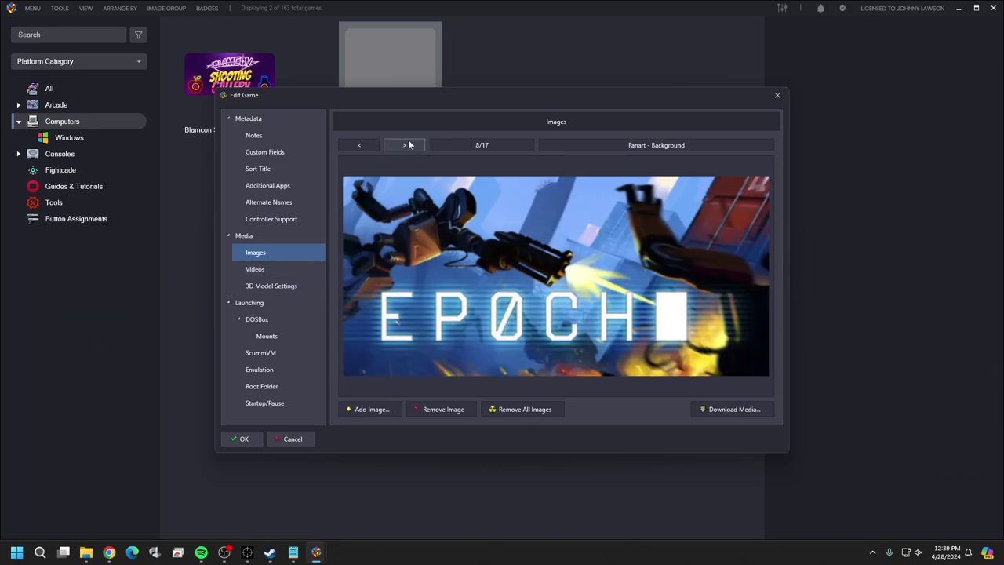
pyautogui.click(408, 145)
pyautogui.click(408, 145)
pyautogui.click(370, 145)
pyautogui.click(353, 145)
pyautogui.click(354, 145)
pyautogui.click(354, 145)
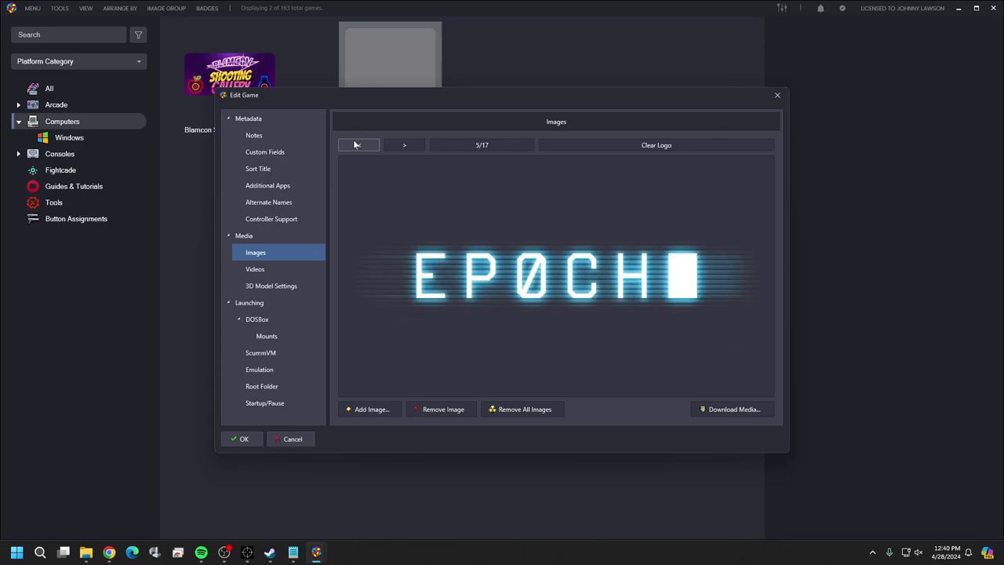
pyautogui.click(363, 146)
pyautogui.click(367, 145)
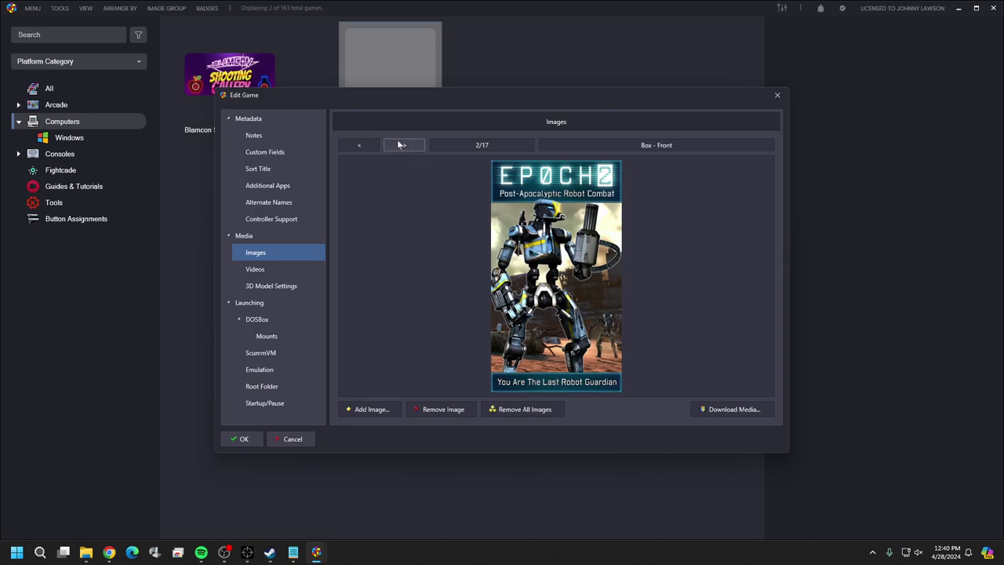
# Advance to image 9/17, the Steam Poster, and show its image type choices.
pyautogui.click(400, 145)
pyautogui.click(400, 145)
pyautogui.click(399, 145)
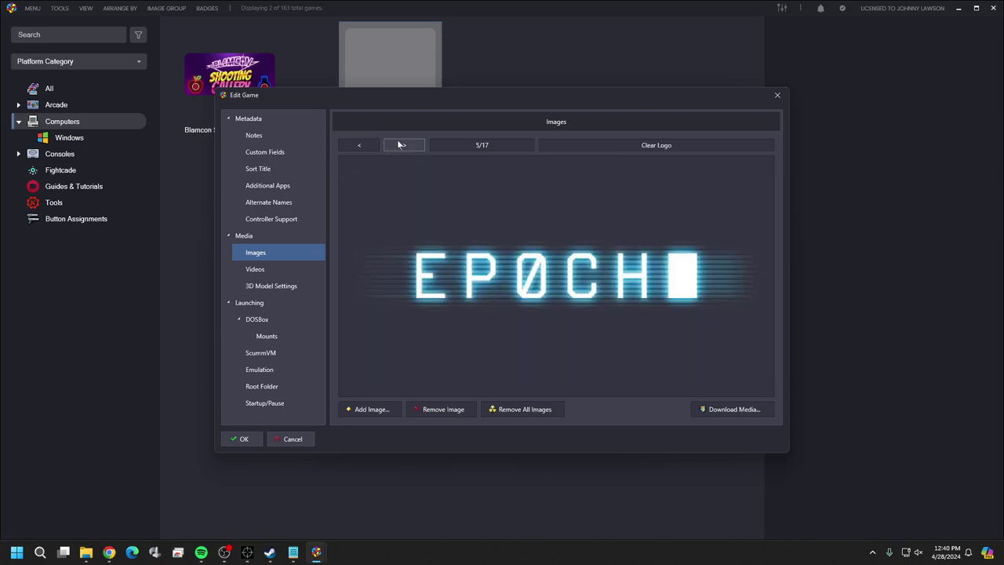
pyautogui.click(400, 145)
pyautogui.click(401, 146)
pyautogui.click(404, 149)
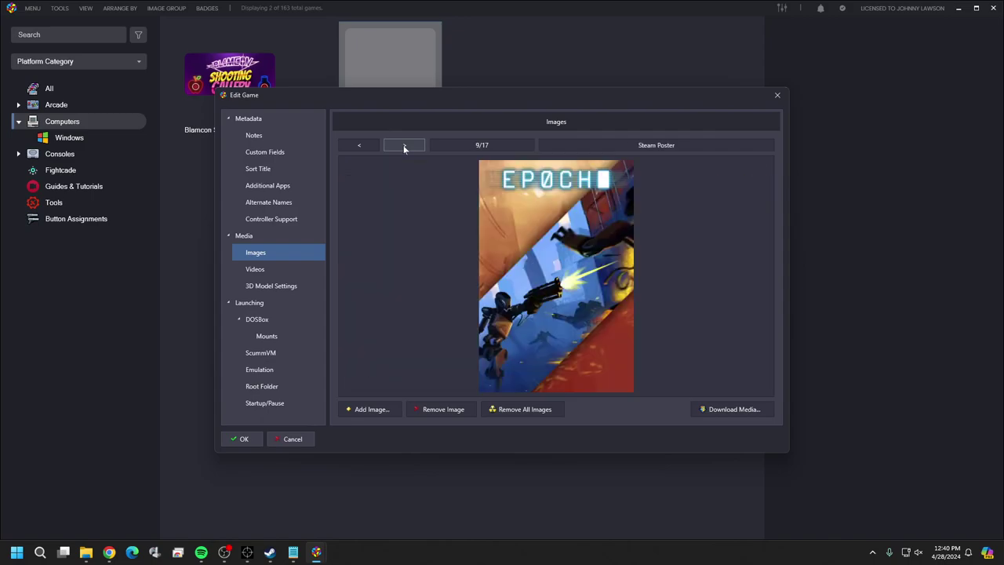
pyautogui.click(656, 146)
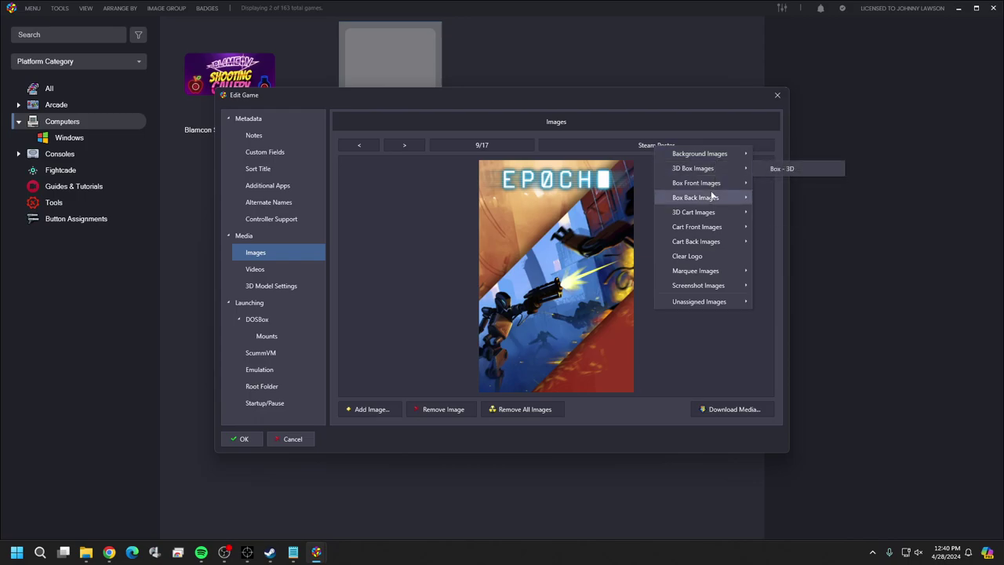
# Make the EPOCH poster a Box - Front image, save the game edits, and launch EPOCH.
pyautogui.moveTo(712, 201)
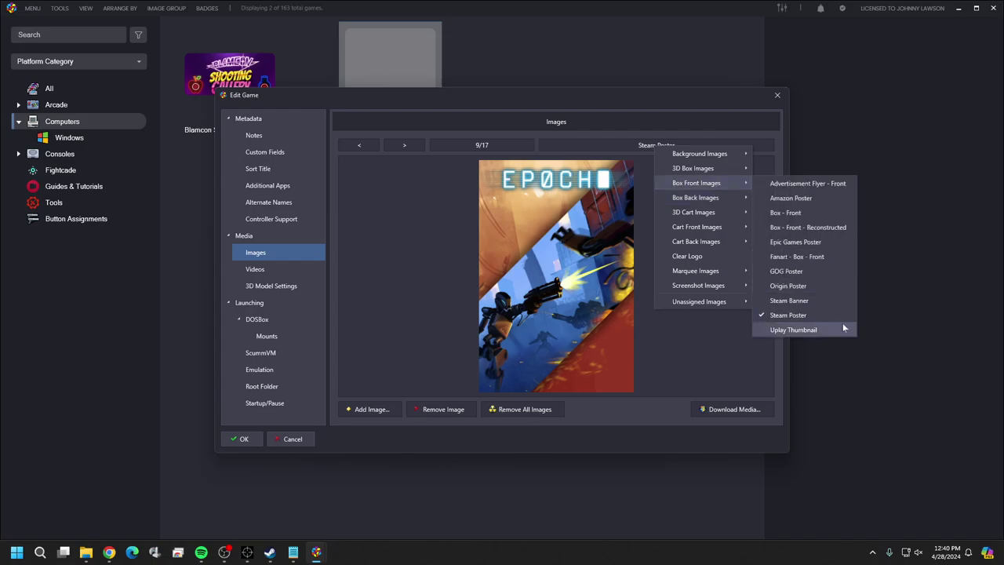
pyautogui.moveTo(700, 245)
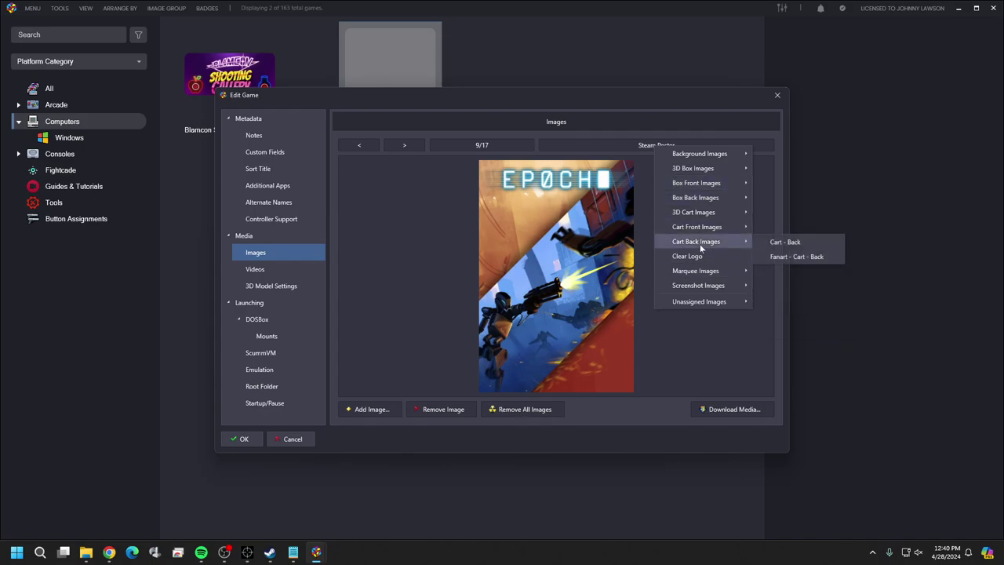
pyautogui.click(812, 218)
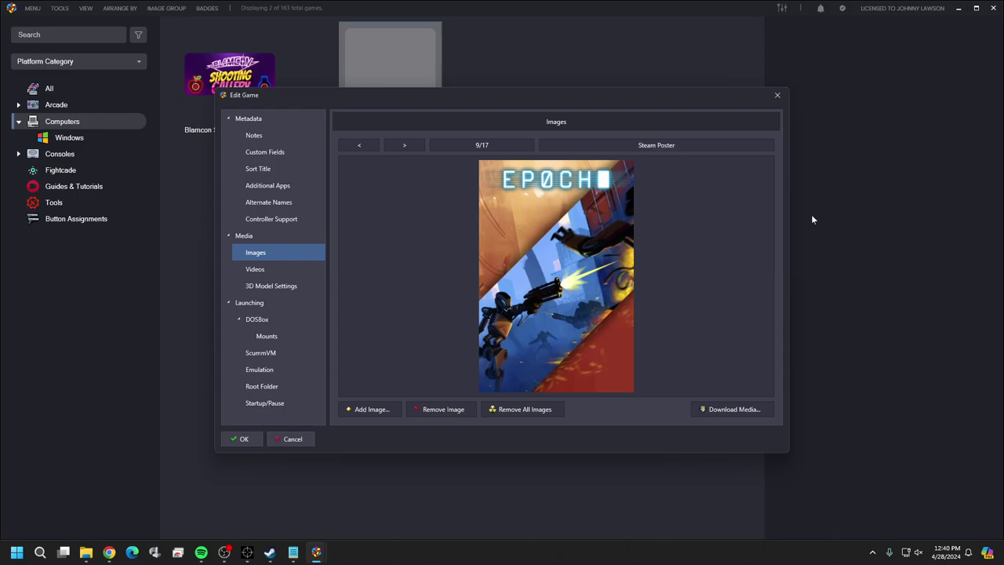
pyautogui.click(686, 141)
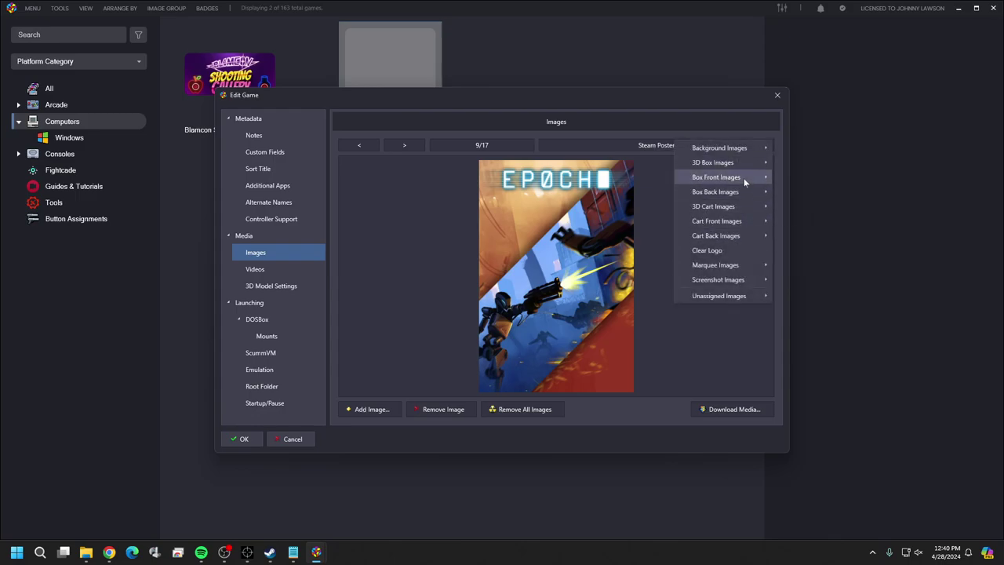
pyautogui.moveTo(744, 177)
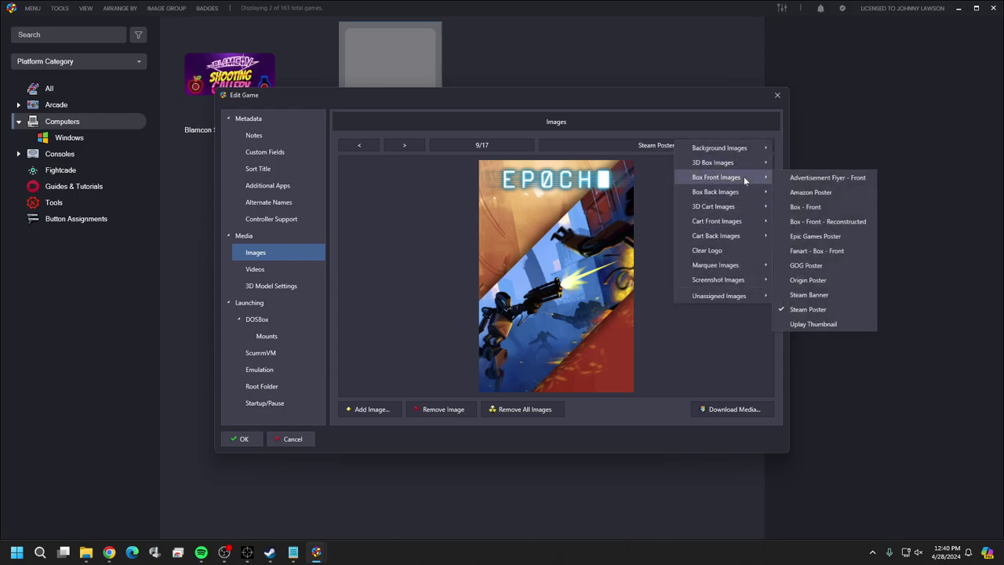
pyautogui.click(813, 211)
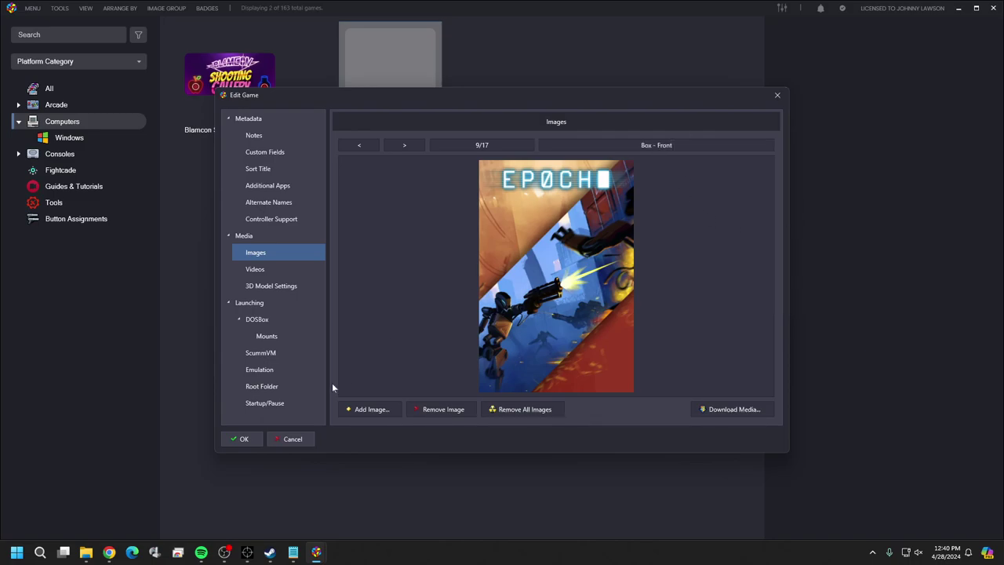
pyautogui.click(243, 441)
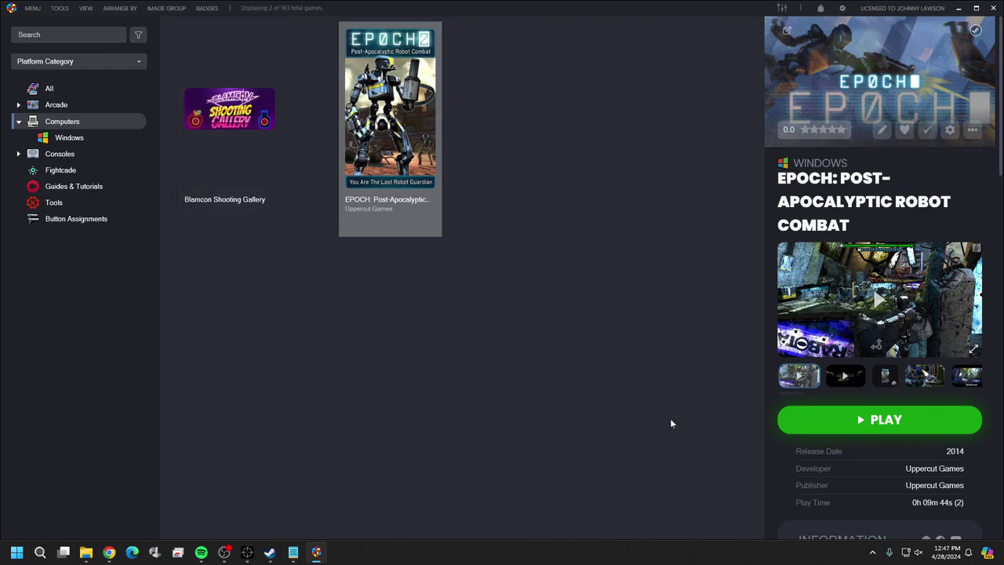
pyautogui.click(851, 414)
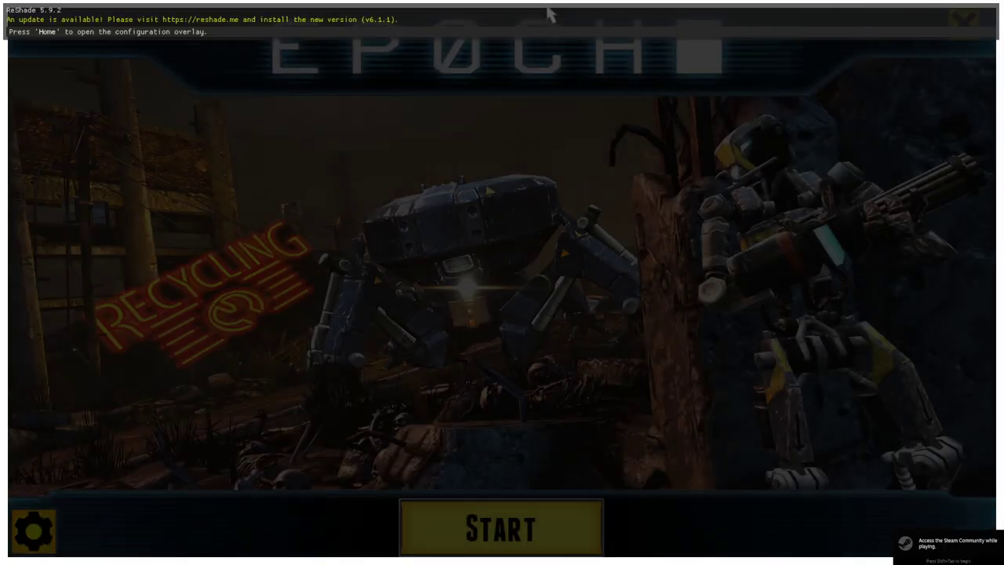
# Quit EPOCH through its exit prompt and return to the LaunchBox library.
pyautogui.press('Escape')
pyautogui.press('Escape')
pyautogui.press('Escape')
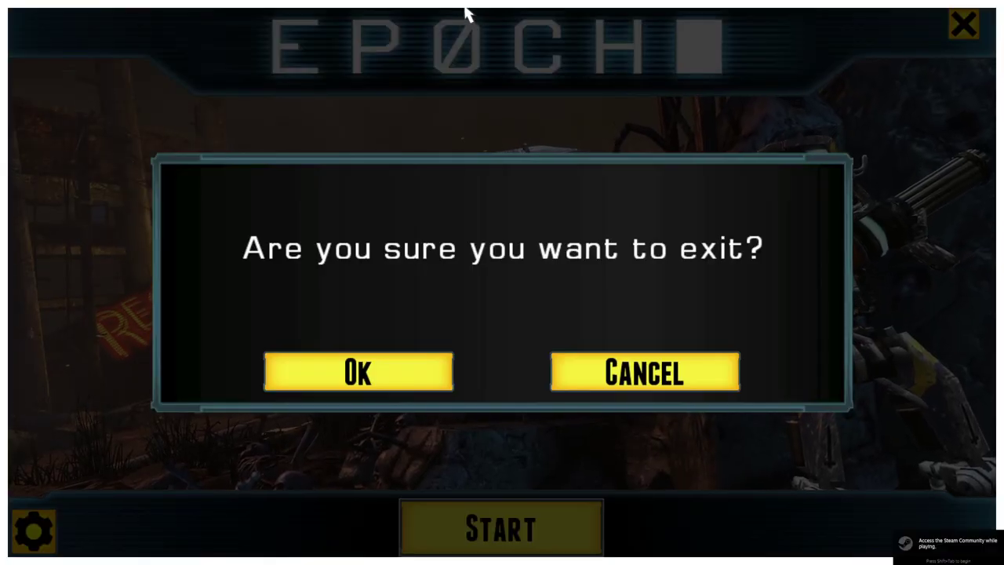
pyautogui.click(401, 377)
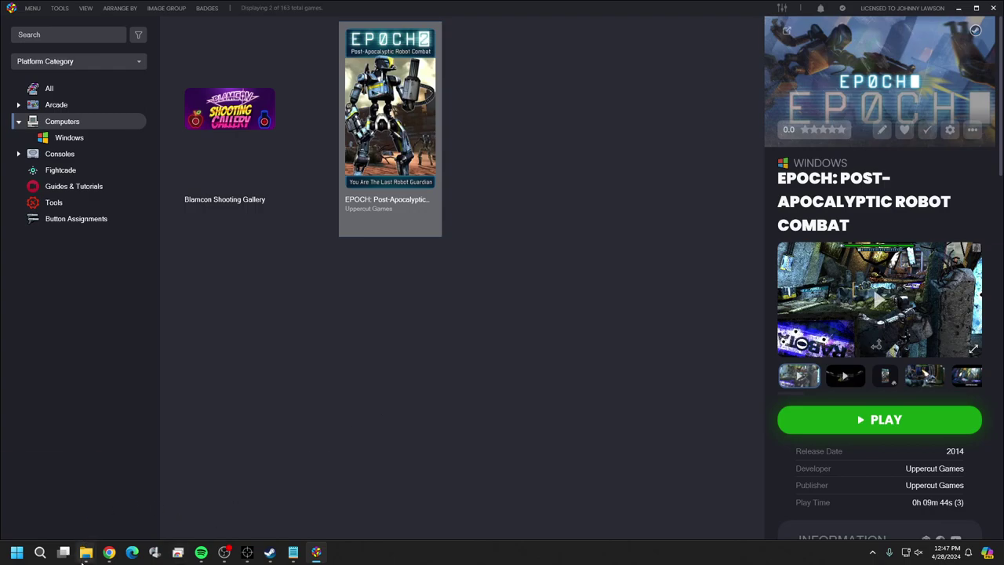
pyautogui.moveTo(87, 552)
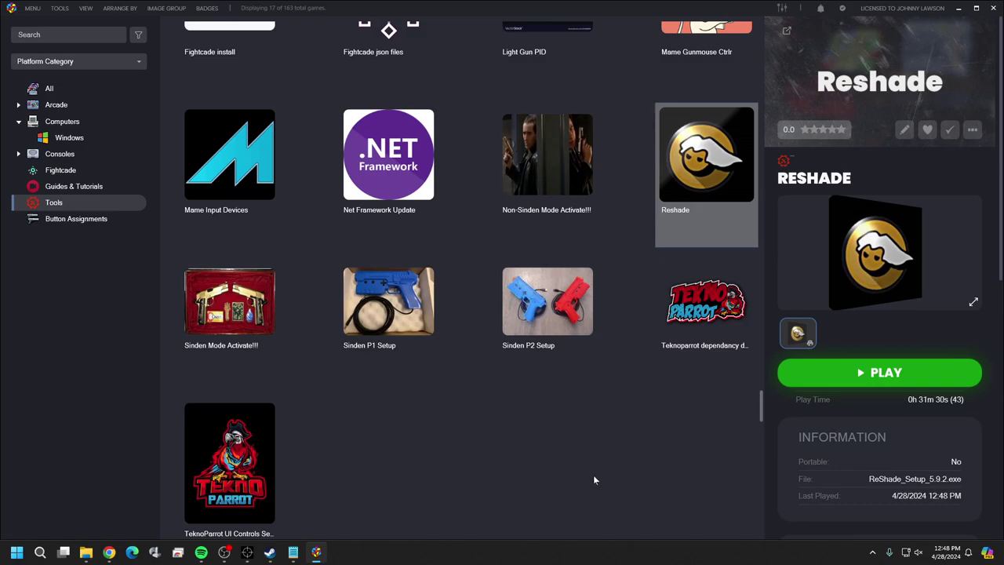
# Run the Reshade setup tool from LaunchBox's Tools list.
pyautogui.doubleClick(730, 151)
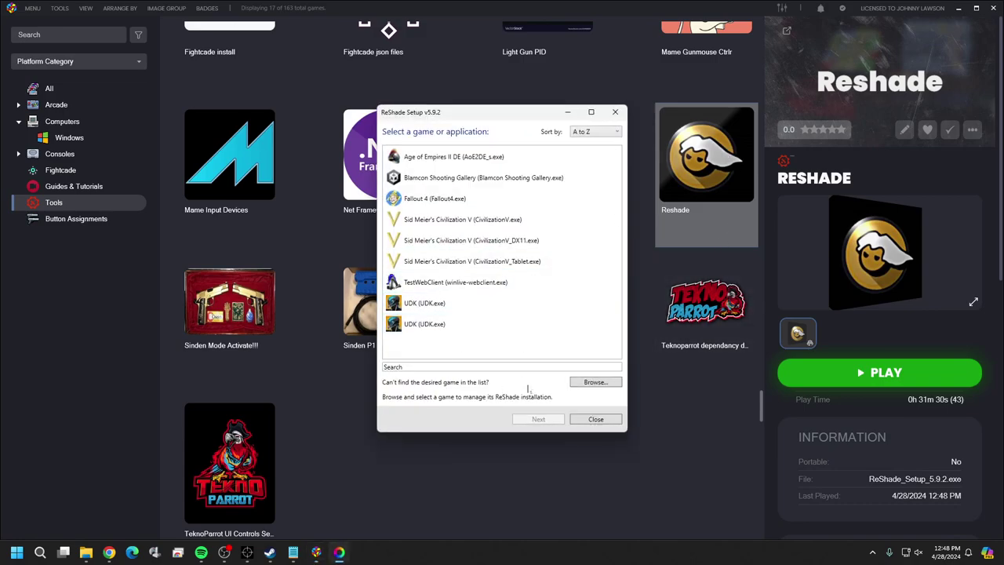
# Browse from ReShade Setup to the C:\Program Files (x86)\Steam folder.
pyautogui.click(584, 383)
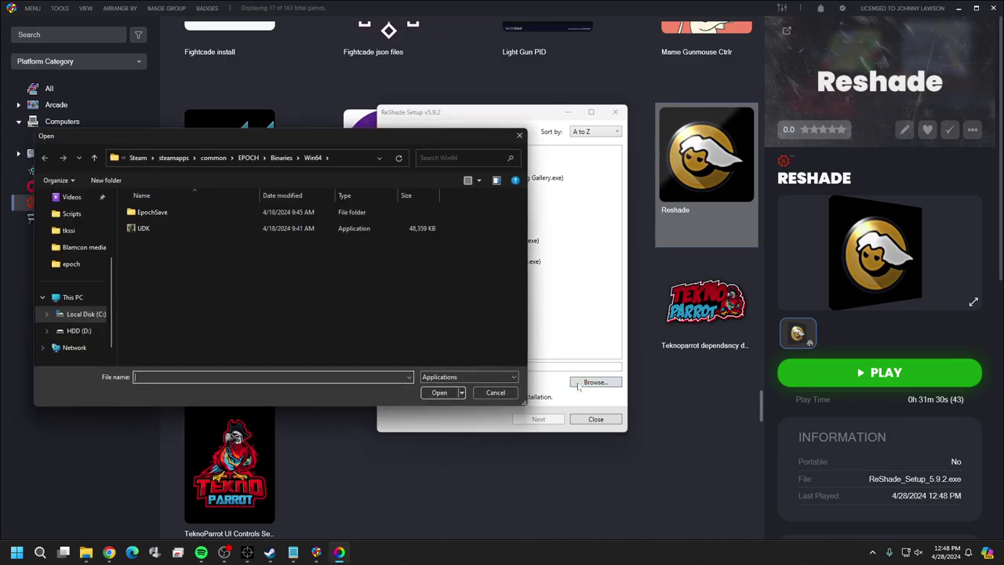
pyautogui.moveTo(211, 137); pyautogui.dragTo(317, 119)
pyautogui.click(203, 144)
pyautogui.click(204, 144)
pyautogui.click(203, 143)
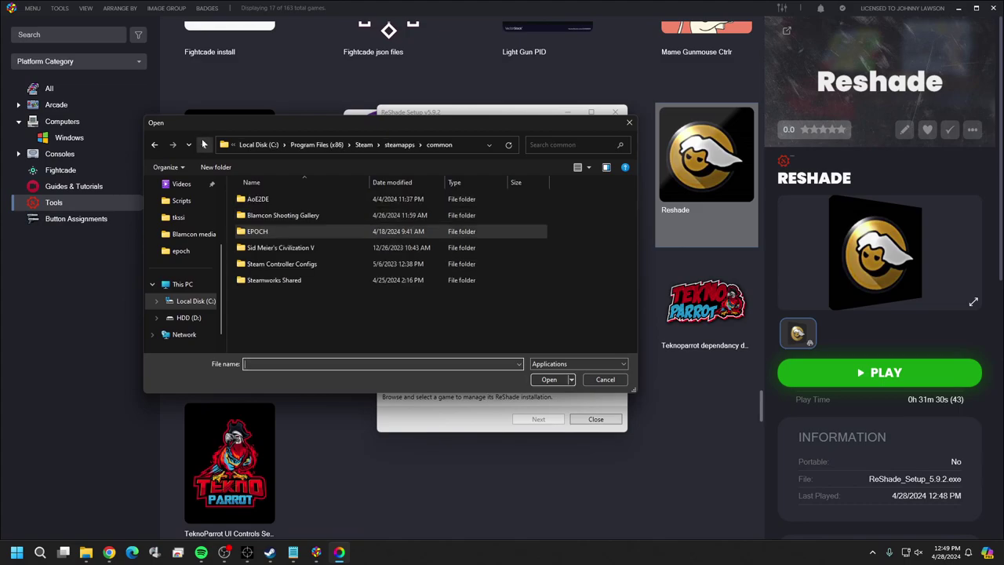
pyautogui.click(203, 143)
pyautogui.click(289, 144)
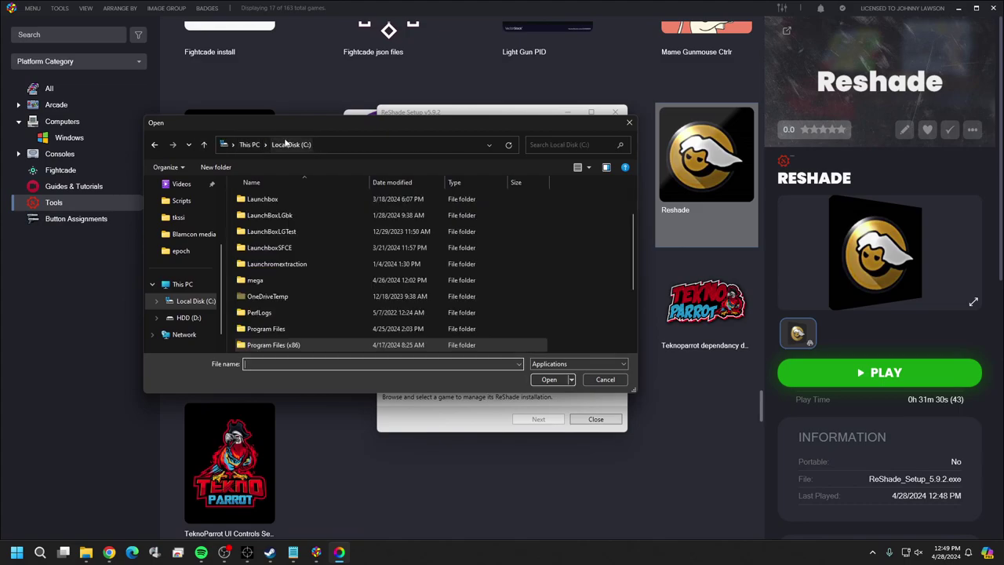
pyautogui.scroll(-2, 322, 226)
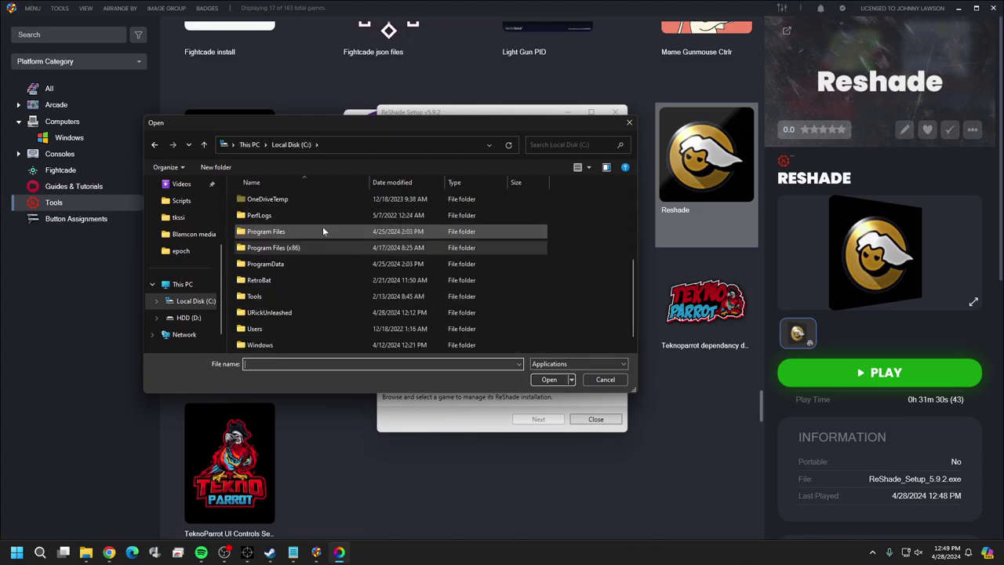
pyautogui.doubleClick(290, 248)
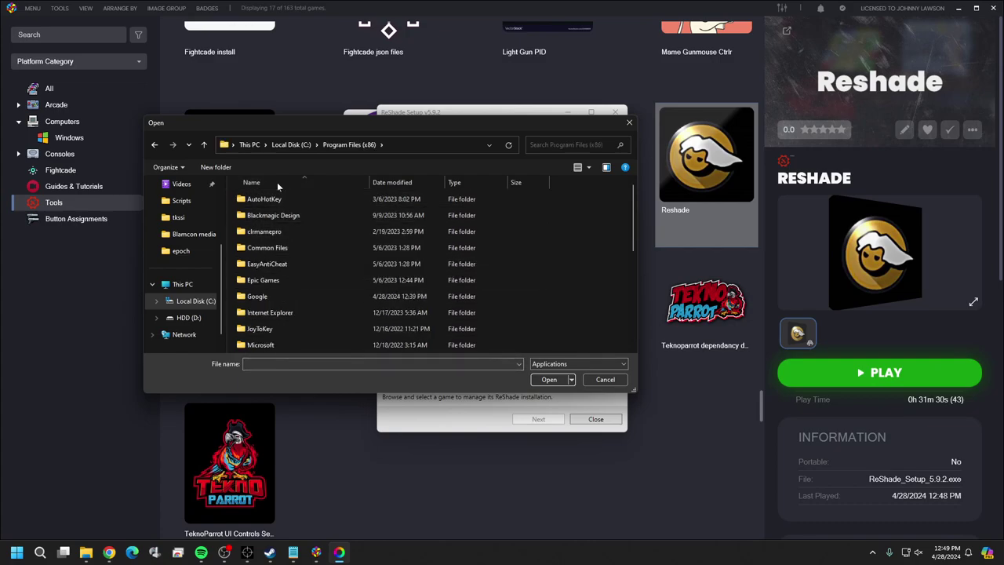
pyautogui.scroll(-4, 305, 258)
pyautogui.doubleClick(275, 250)
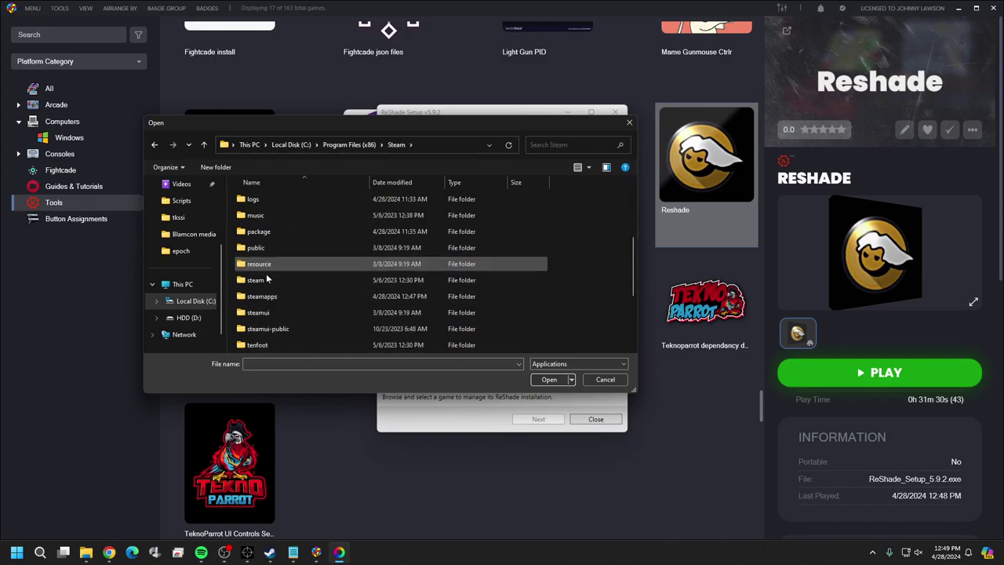
# Open steamapps\common\EPOCH\Binaries\Win64 and select UDK.exe as the game.
pyautogui.doubleClick(272, 298)
pyautogui.doubleClick(275, 200)
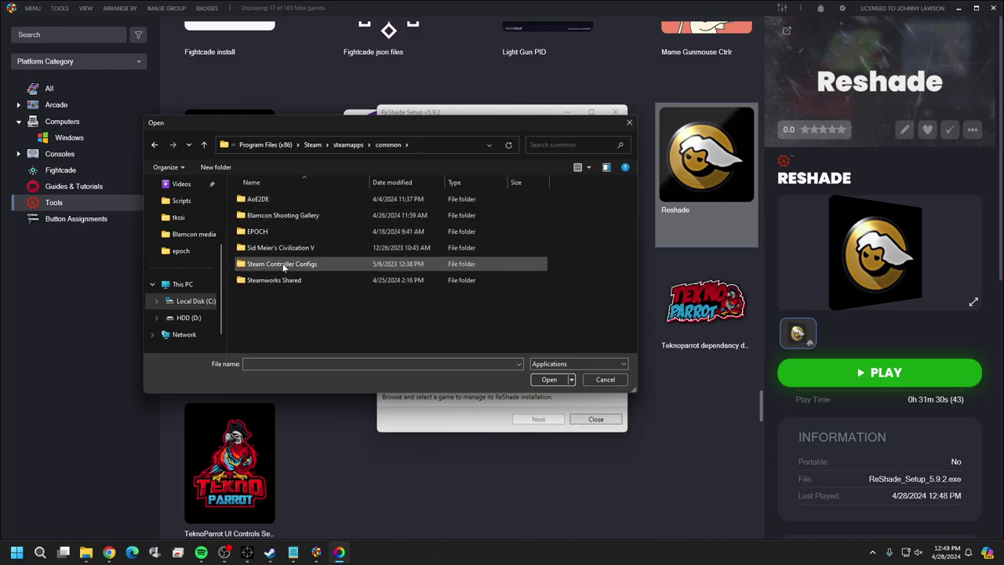
pyautogui.doubleClick(273, 233)
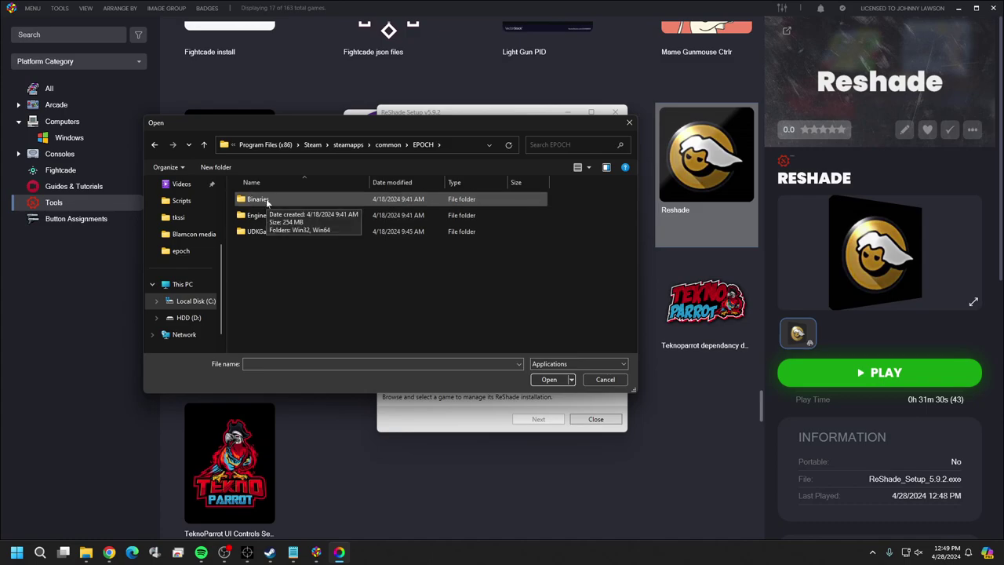
pyautogui.doubleClick(266, 200)
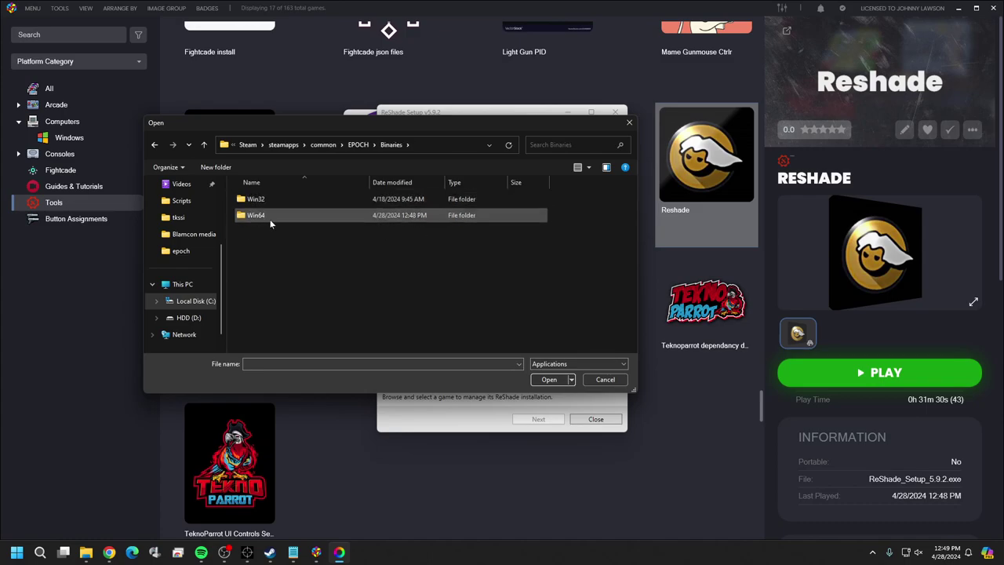
pyautogui.doubleClick(271, 224)
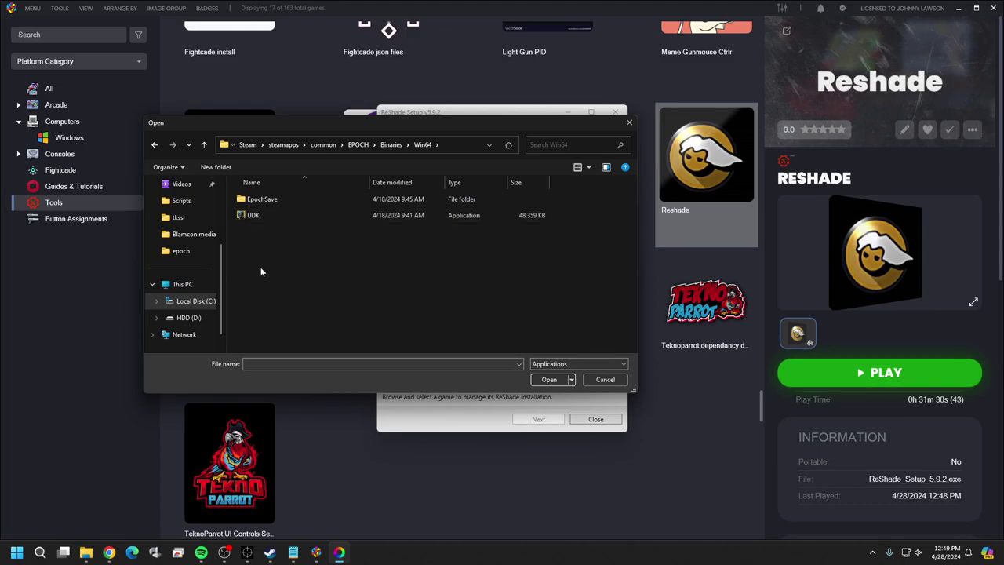
pyautogui.click(269, 220)
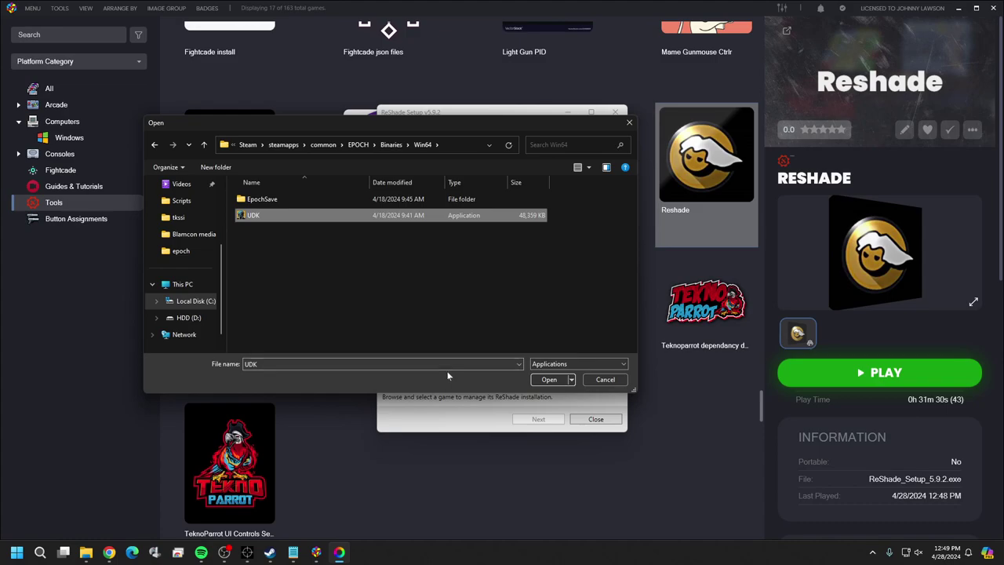
pyautogui.click(550, 380)
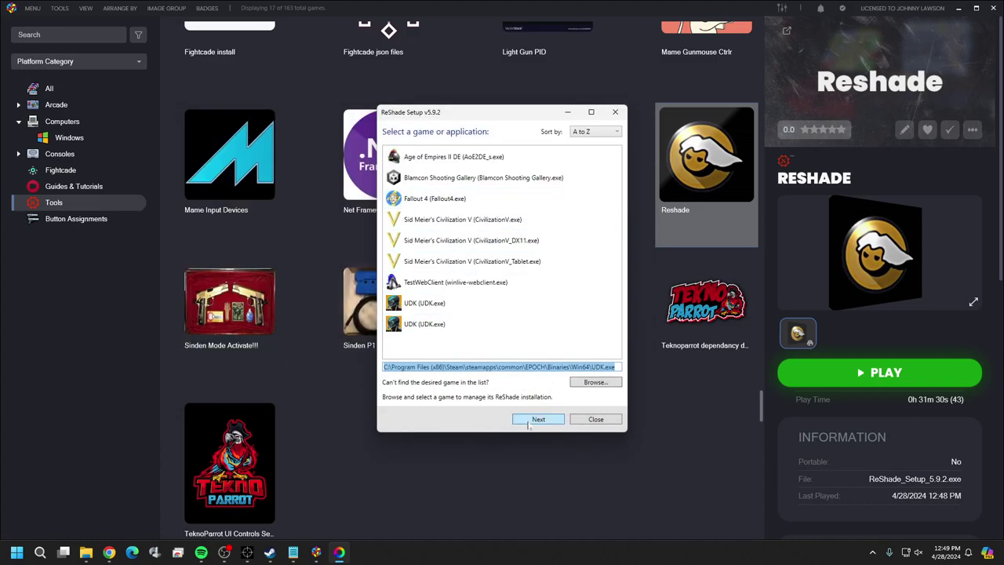
# Install ReShade for UDK.exe with DirectX 10/11/12, no preset, and only SweetFX's Border.fx.
pyautogui.click(538, 419)
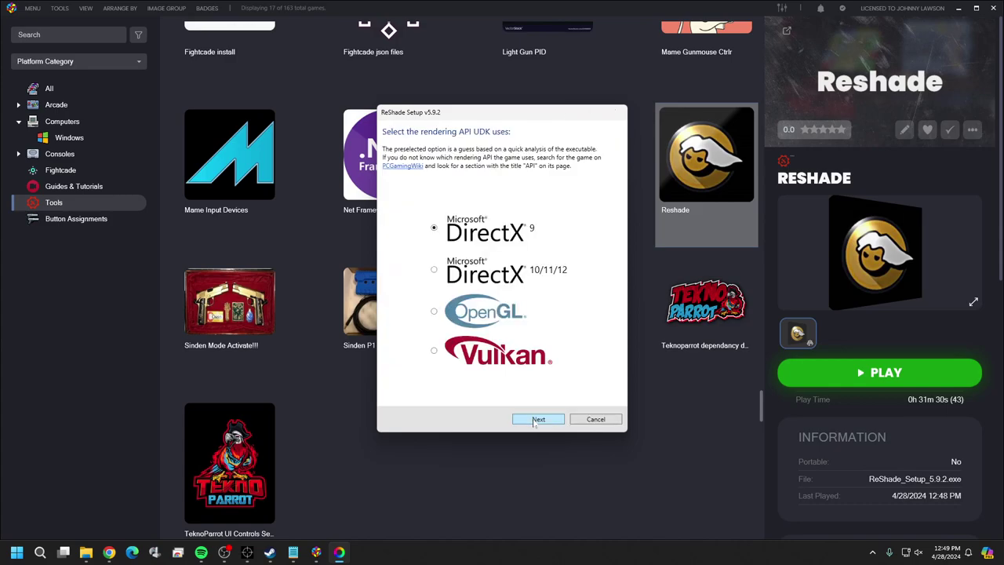
pyautogui.click(434, 270)
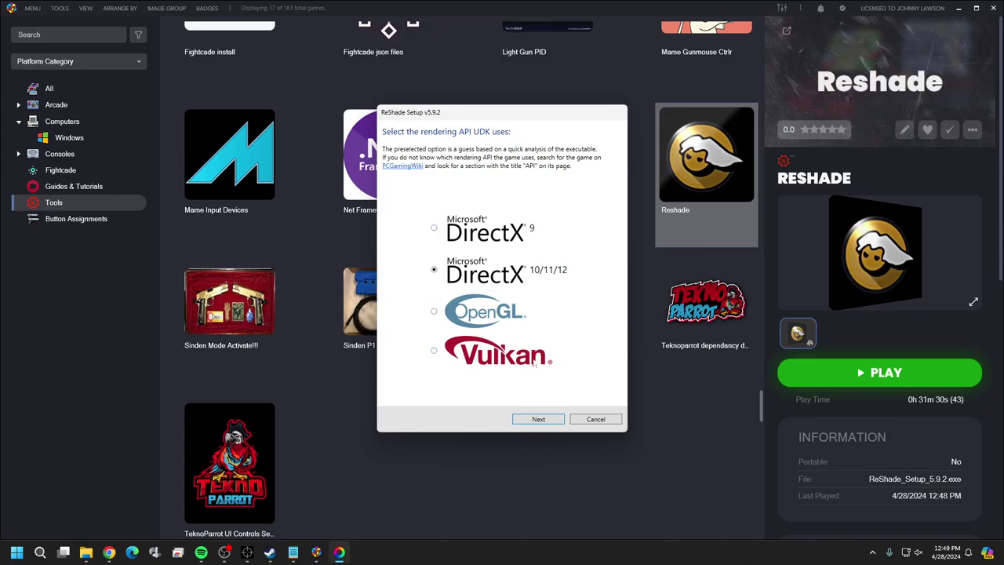
pyautogui.click(528, 419)
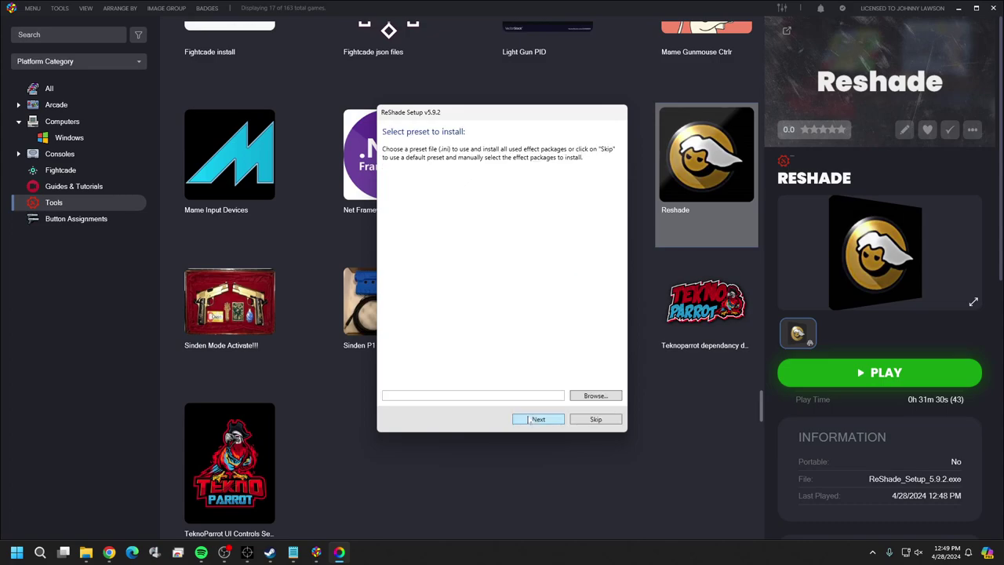
pyautogui.click(596, 419)
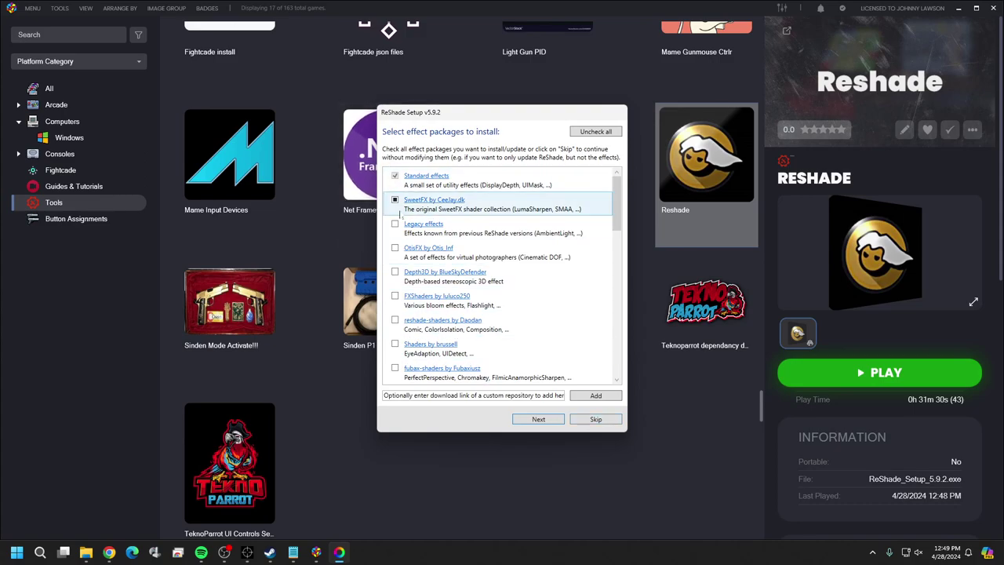
pyautogui.click(539, 419)
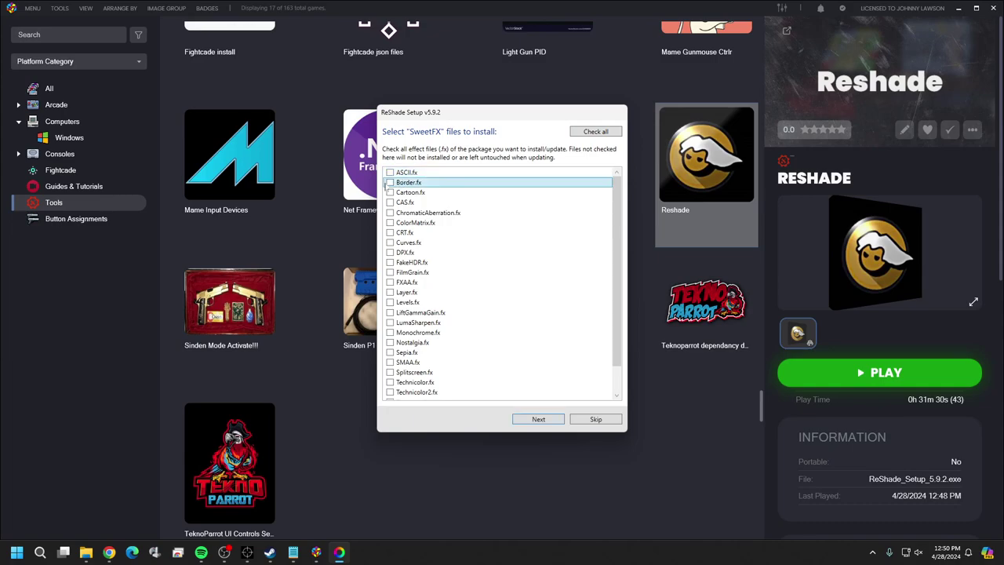
pyautogui.click(533, 422)
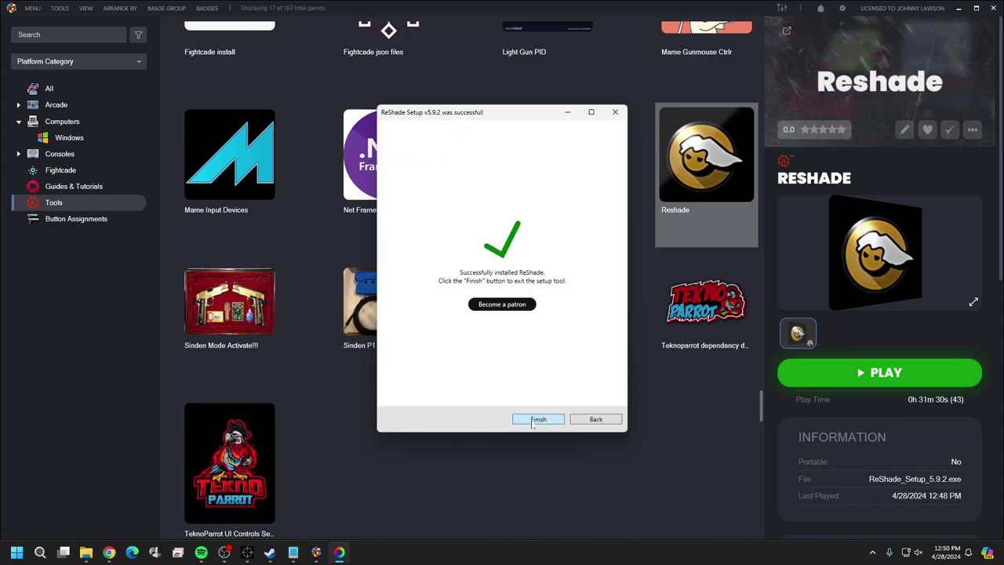
# Close ReShade Setup and launch EPOCH from the Computers category.
pyautogui.click(616, 113)
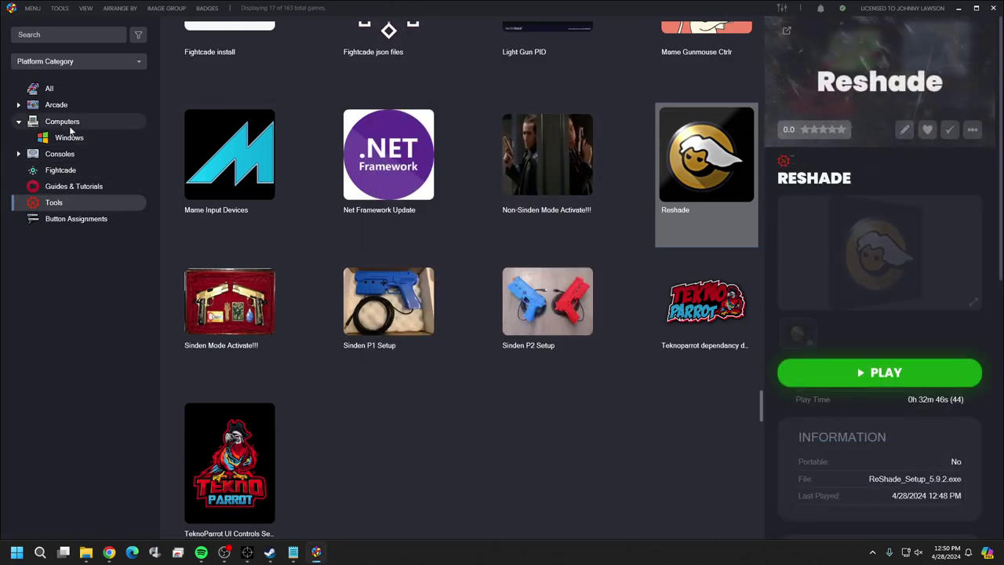
pyautogui.scroll(2, 211, 263)
pyautogui.scroll(1, 210, 259)
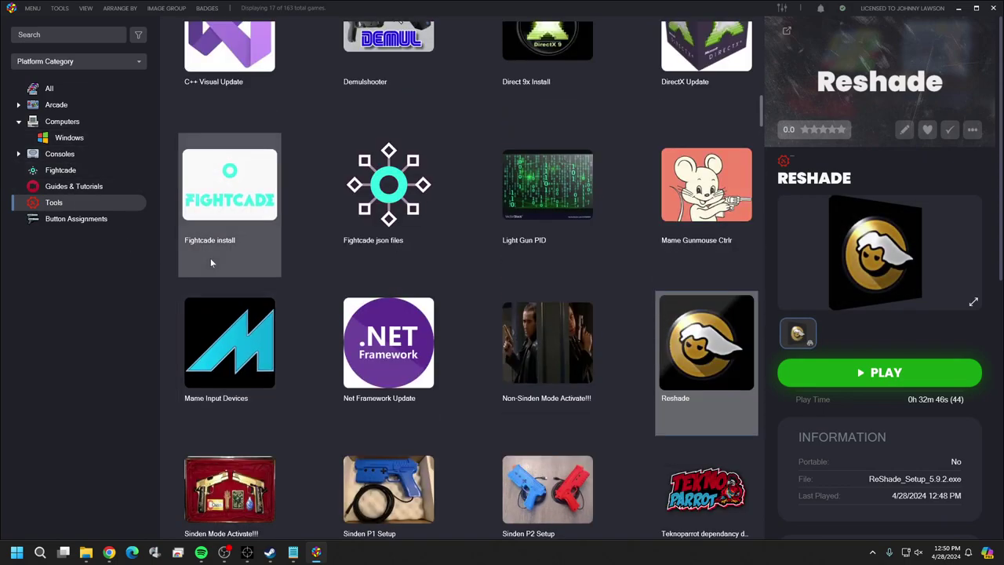
pyautogui.click(69, 124)
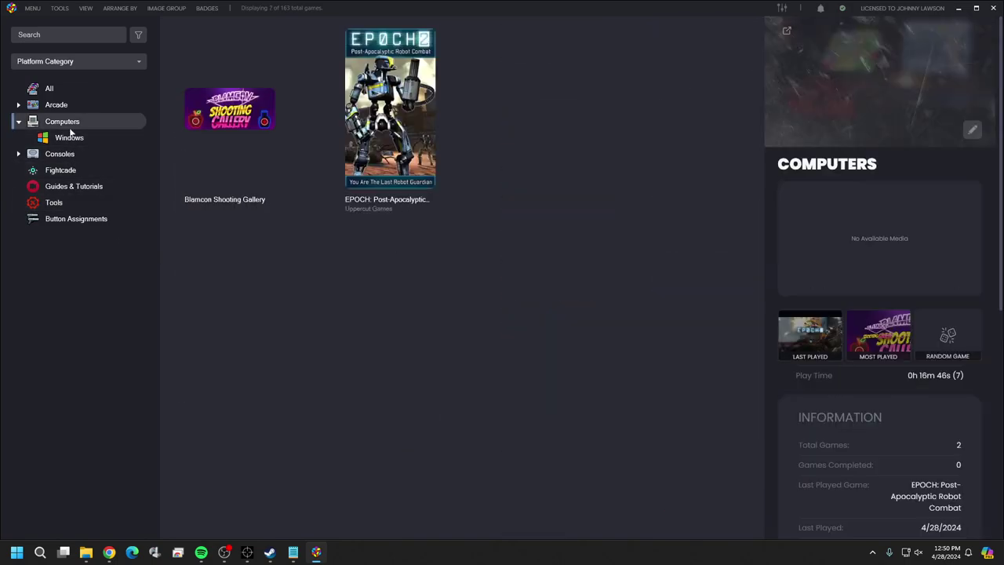
pyautogui.doubleClick(410, 102)
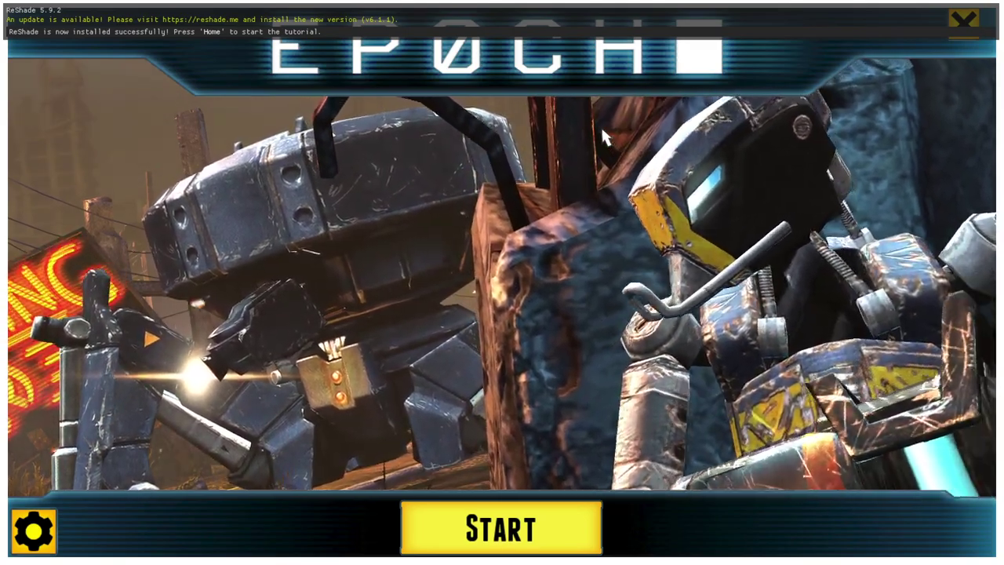
# Open the ReShade overlay and try a Border size of 8 with a near-black colour.
pyautogui.press('Home')
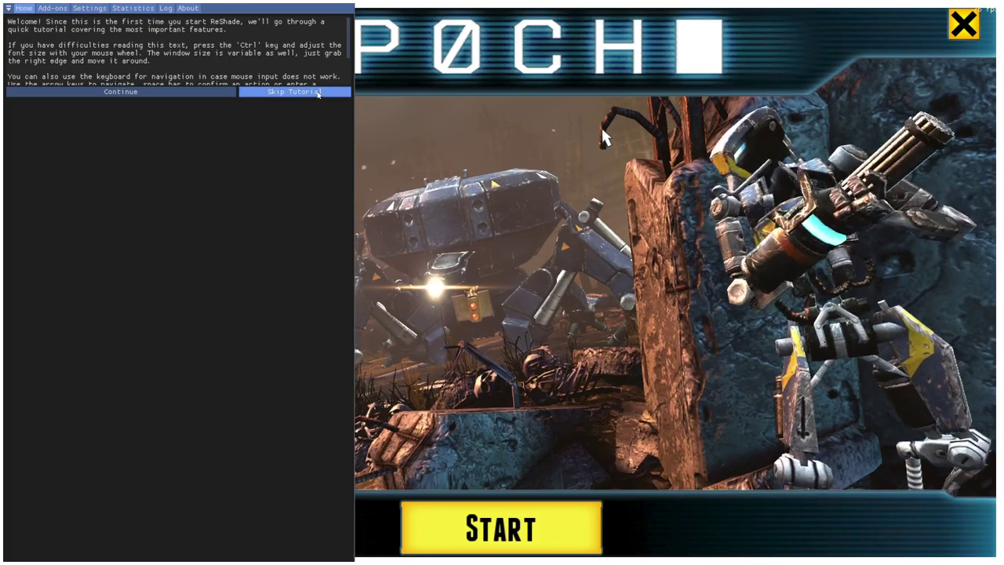
pyautogui.click(318, 93)
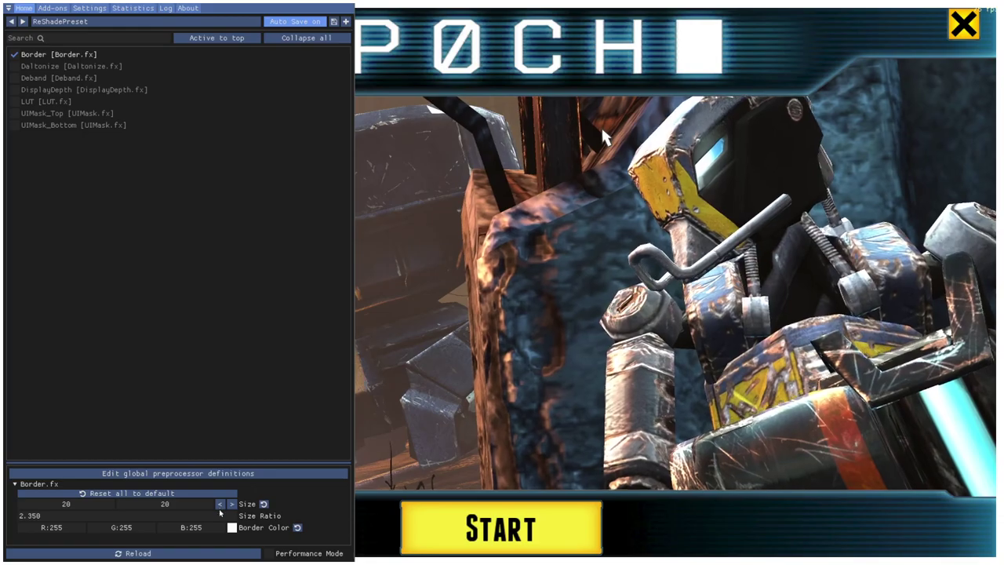
pyautogui.click(220, 505)
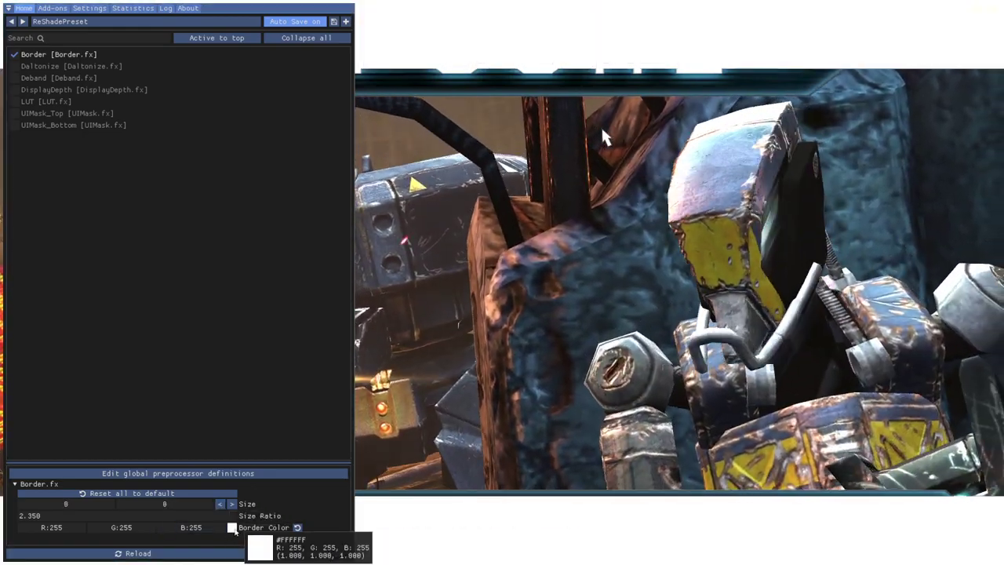
pyautogui.click(232, 527)
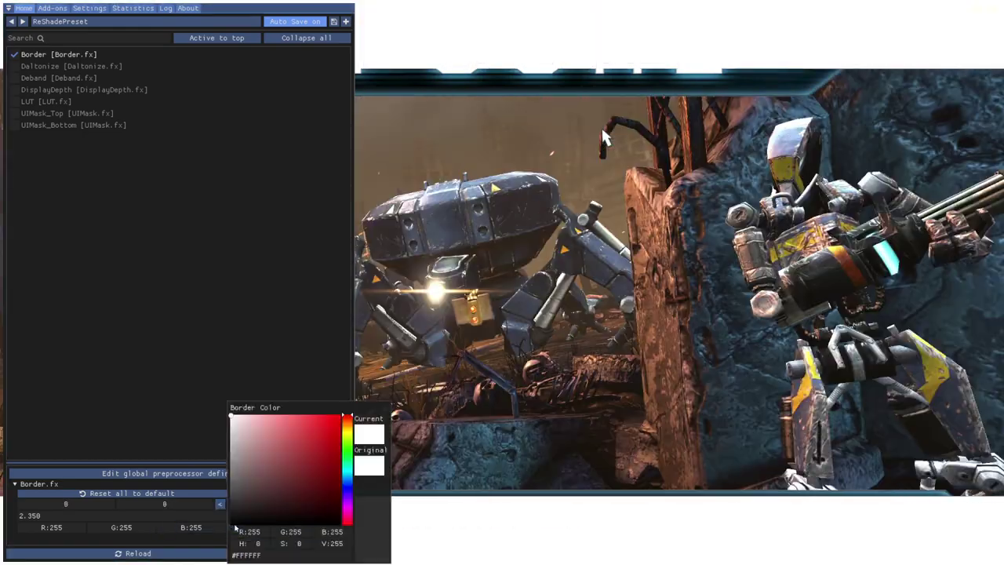
pyautogui.click(234, 519)
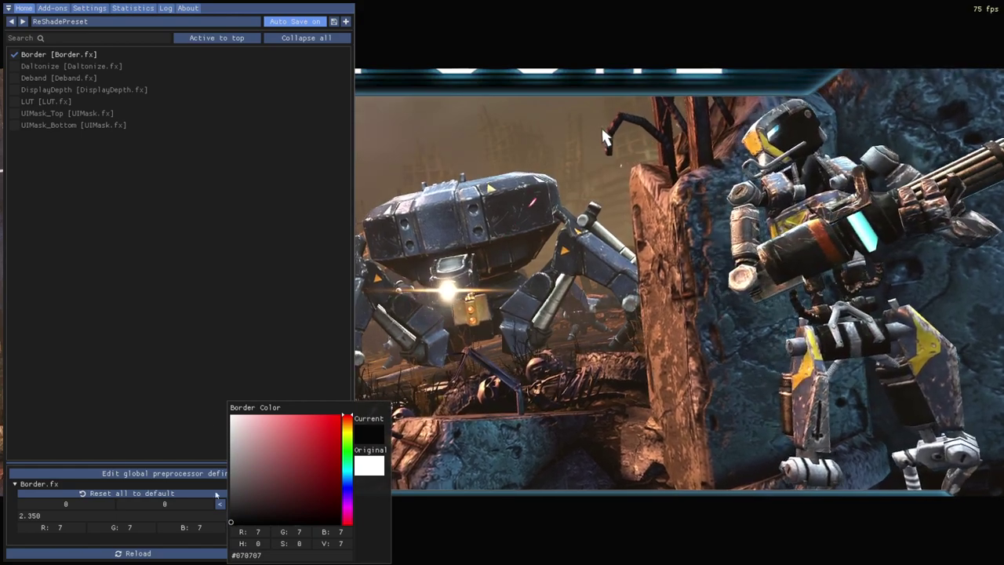
pyautogui.click(108, 174)
pyautogui.click(15, 55)
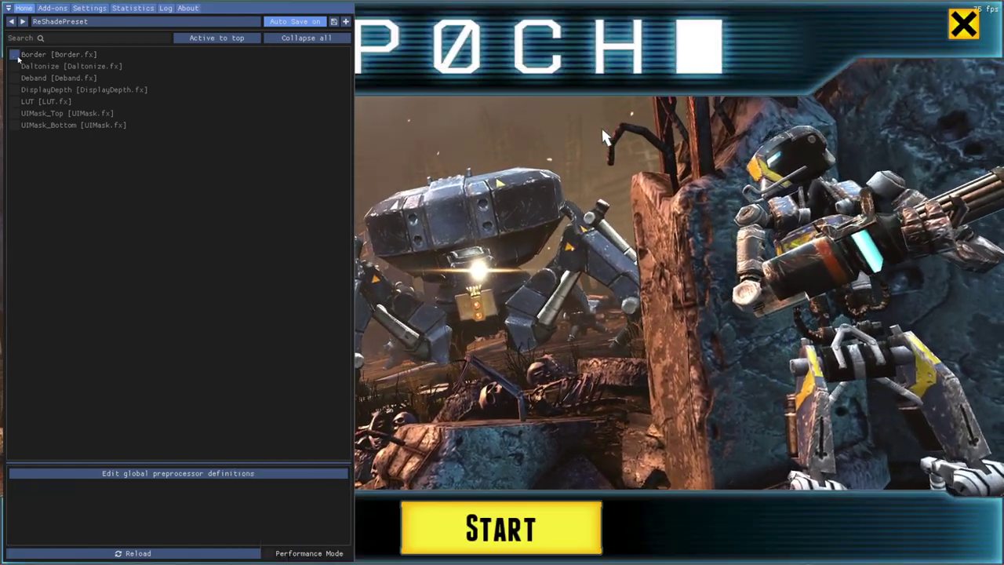
pyautogui.click(15, 54)
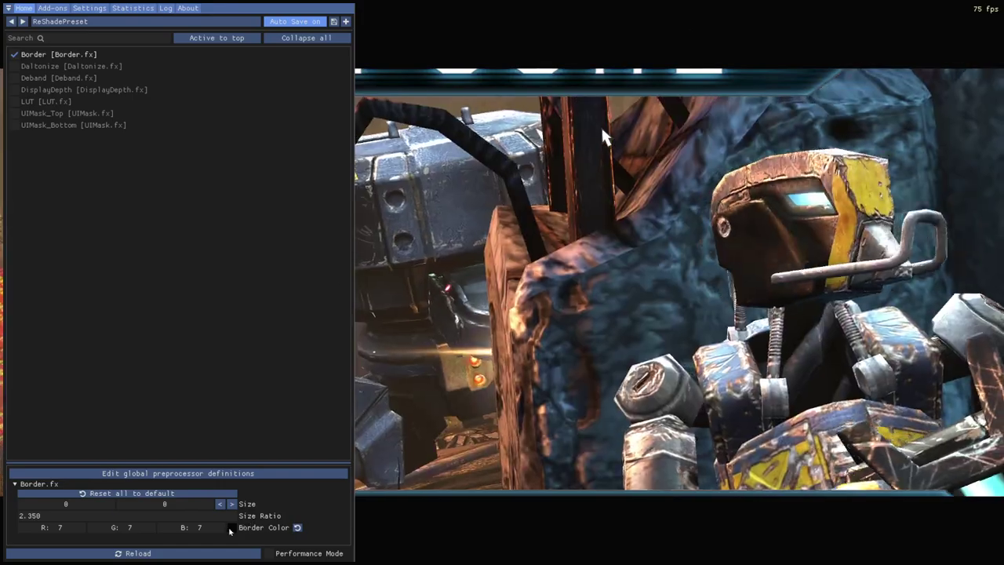
# Set the Border colour back to white, raise its size to 20, and close the overlay.
pyautogui.click(232, 528)
pyautogui.moveTo(251, 471); pyautogui.dragTo(218, 390)
pyautogui.click(219, 390)
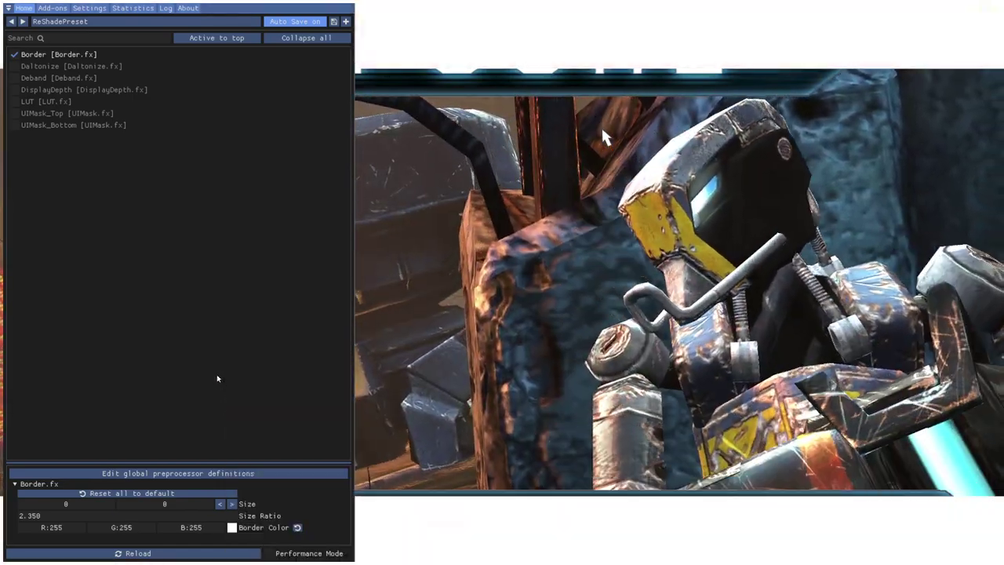
pyautogui.click(231, 504)
pyautogui.click(231, 503)
pyautogui.click(231, 504)
pyautogui.click(232, 504)
pyautogui.click(232, 503)
pyautogui.click(232, 504)
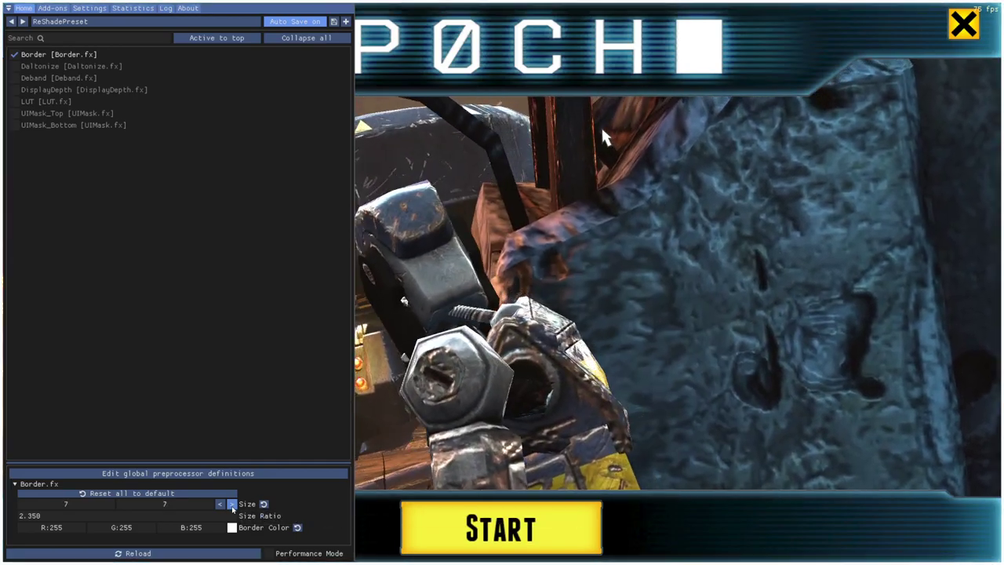
pyautogui.click(231, 504)
pyautogui.click(231, 504)
pyautogui.click(232, 504)
pyautogui.click(231, 503)
pyautogui.click(232, 504)
pyautogui.click(231, 503)
pyautogui.click(231, 504)
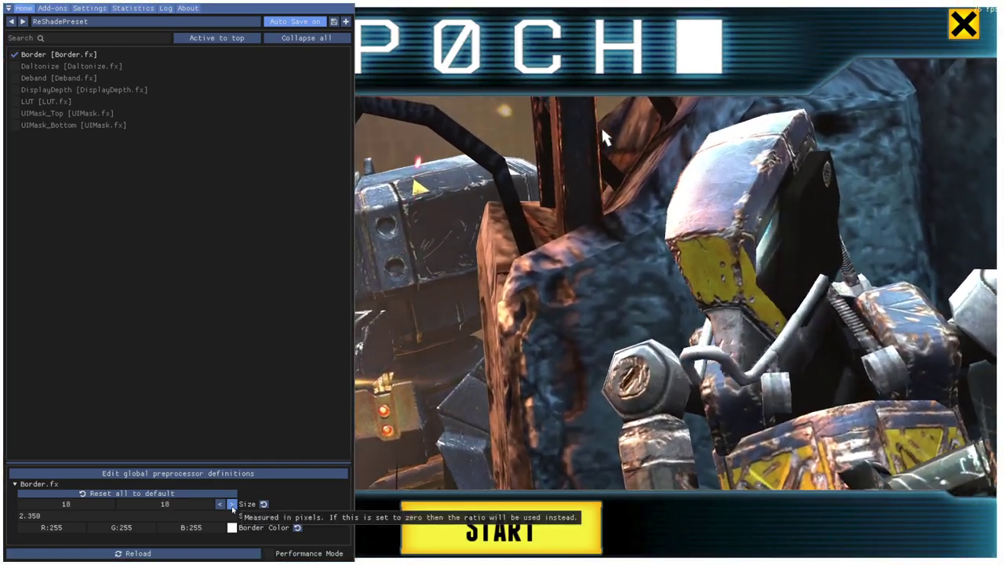
pyautogui.click(232, 504)
pyautogui.click(231, 504)
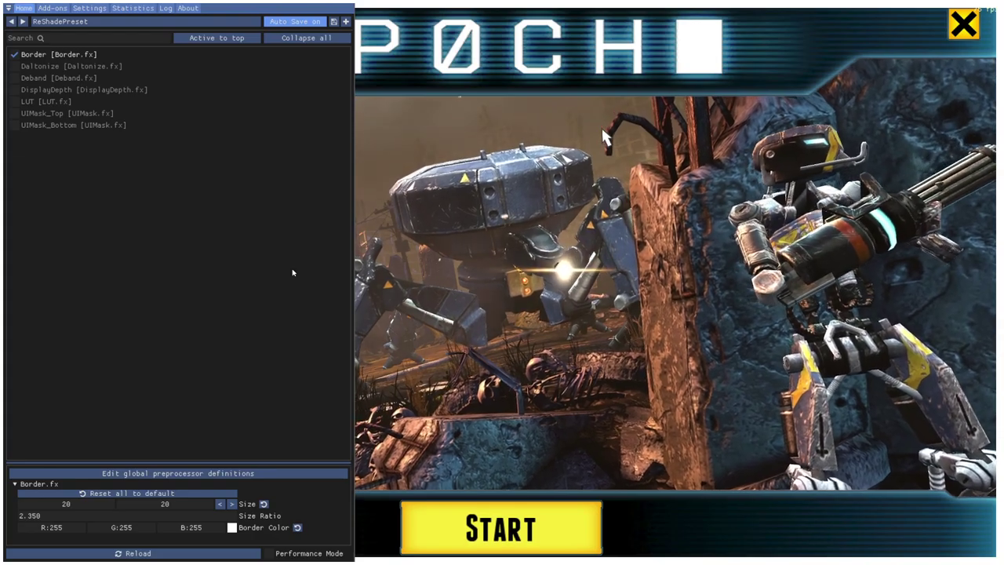
pyautogui.press('Home')
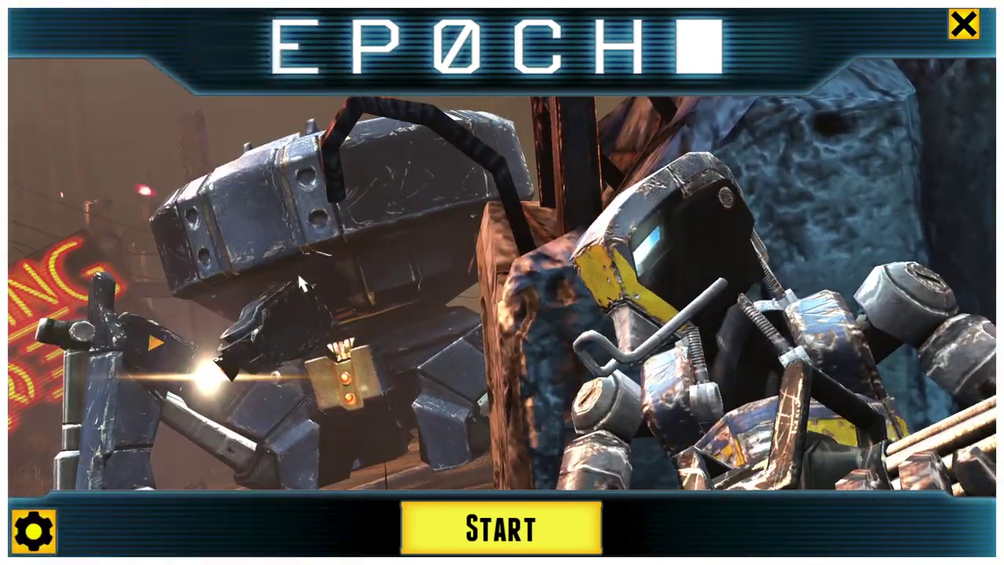